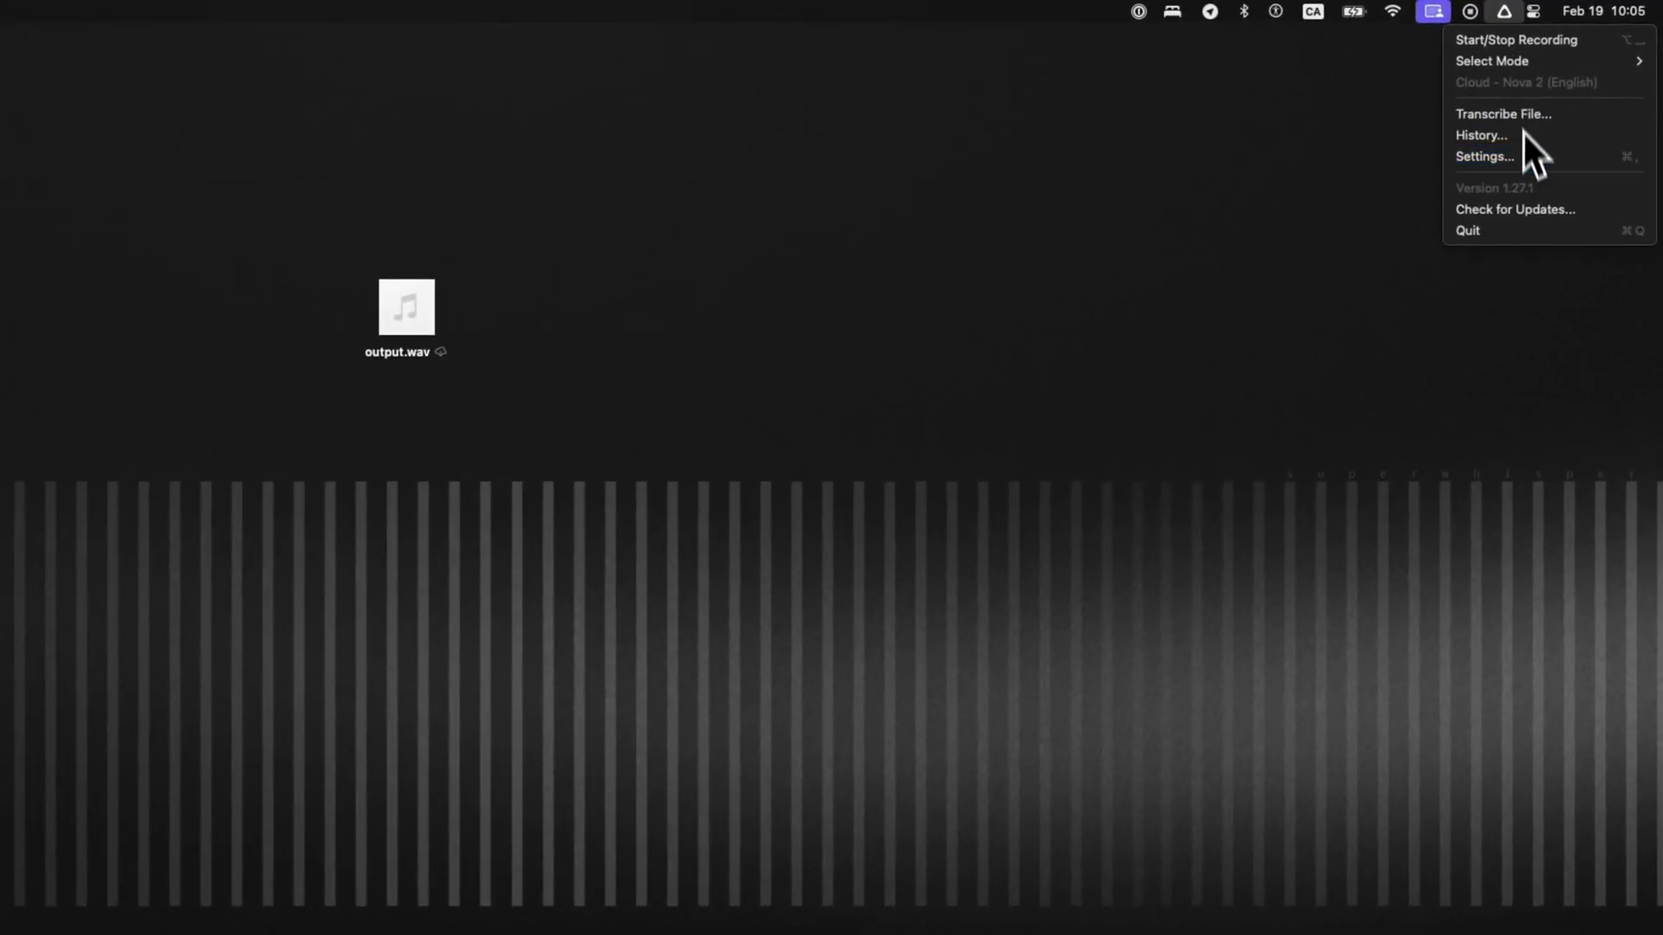
Open superwhisper Settings from the menu-bar icon to show the Nova 2 voice model list.
click(1517, 166)
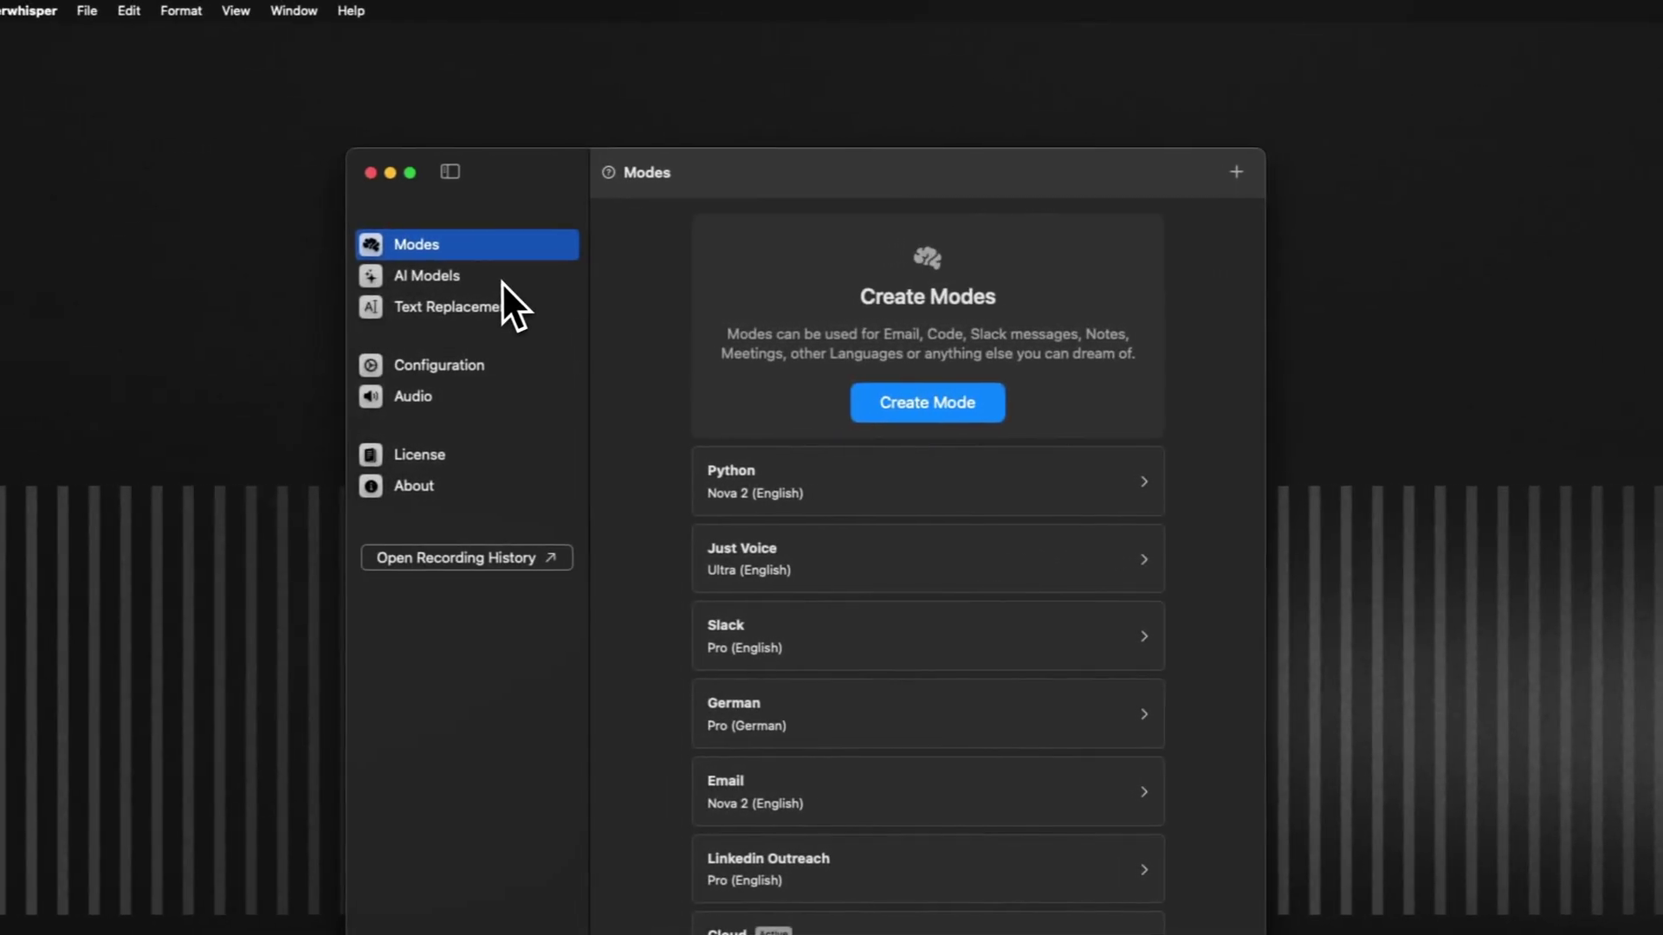
Browse the voice and language models, then open the Cloud mode pairing Nova 2 with Claude Instant 1.2.
click(499, 276)
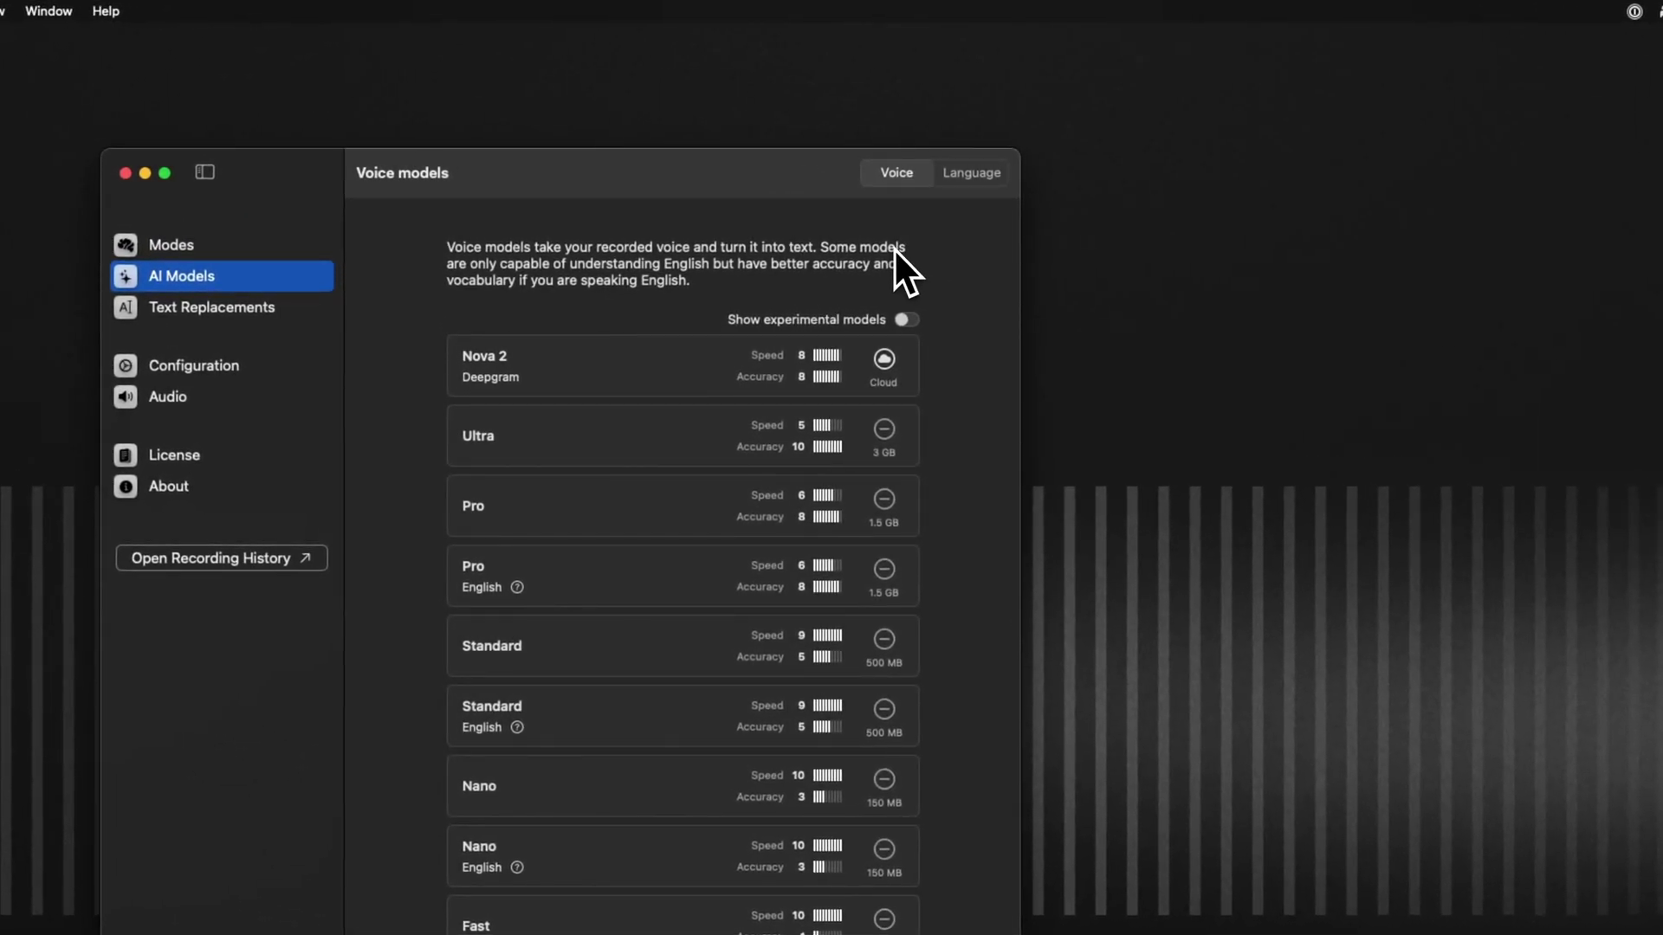
click(973, 173)
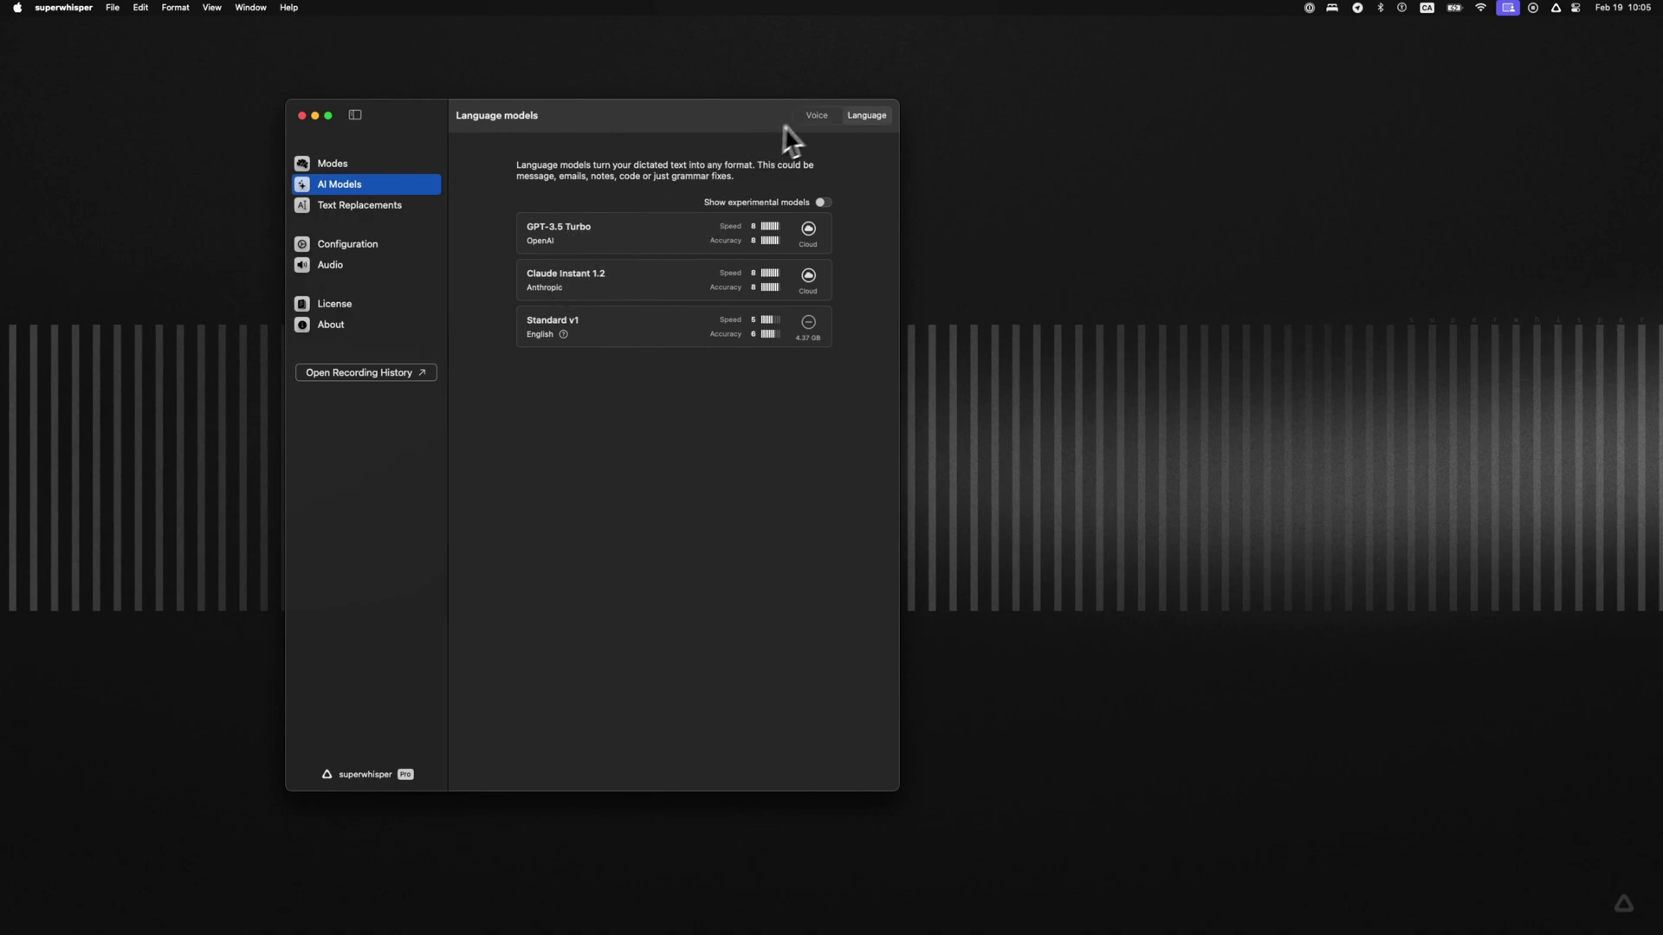
click(332, 162)
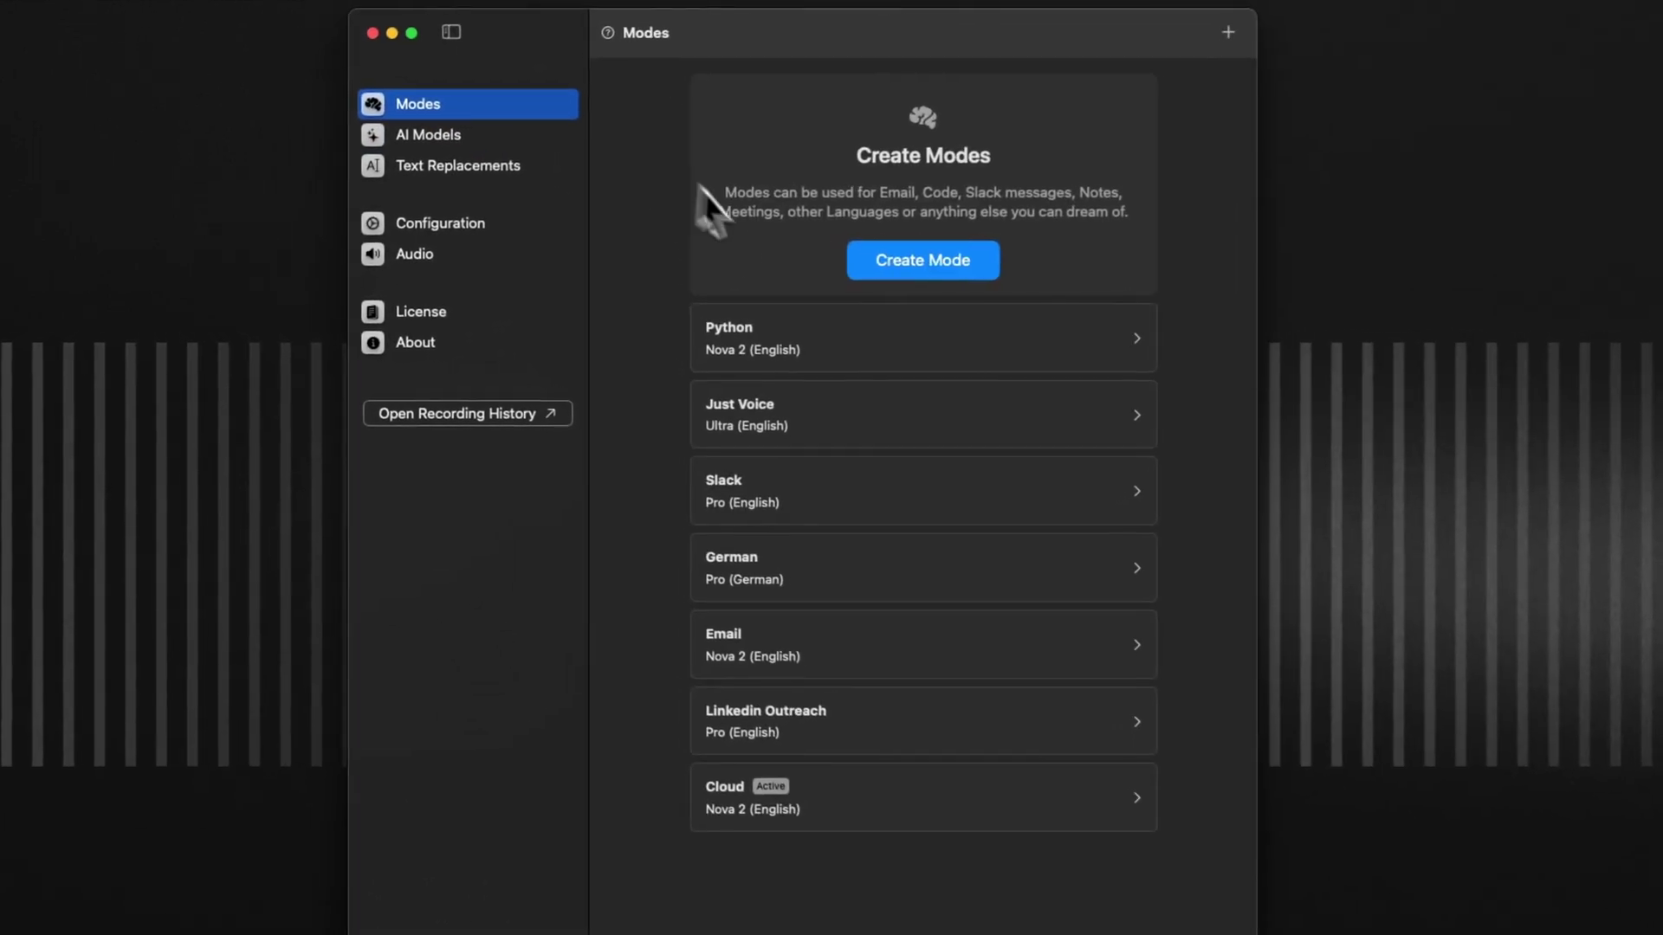
click(743, 788)
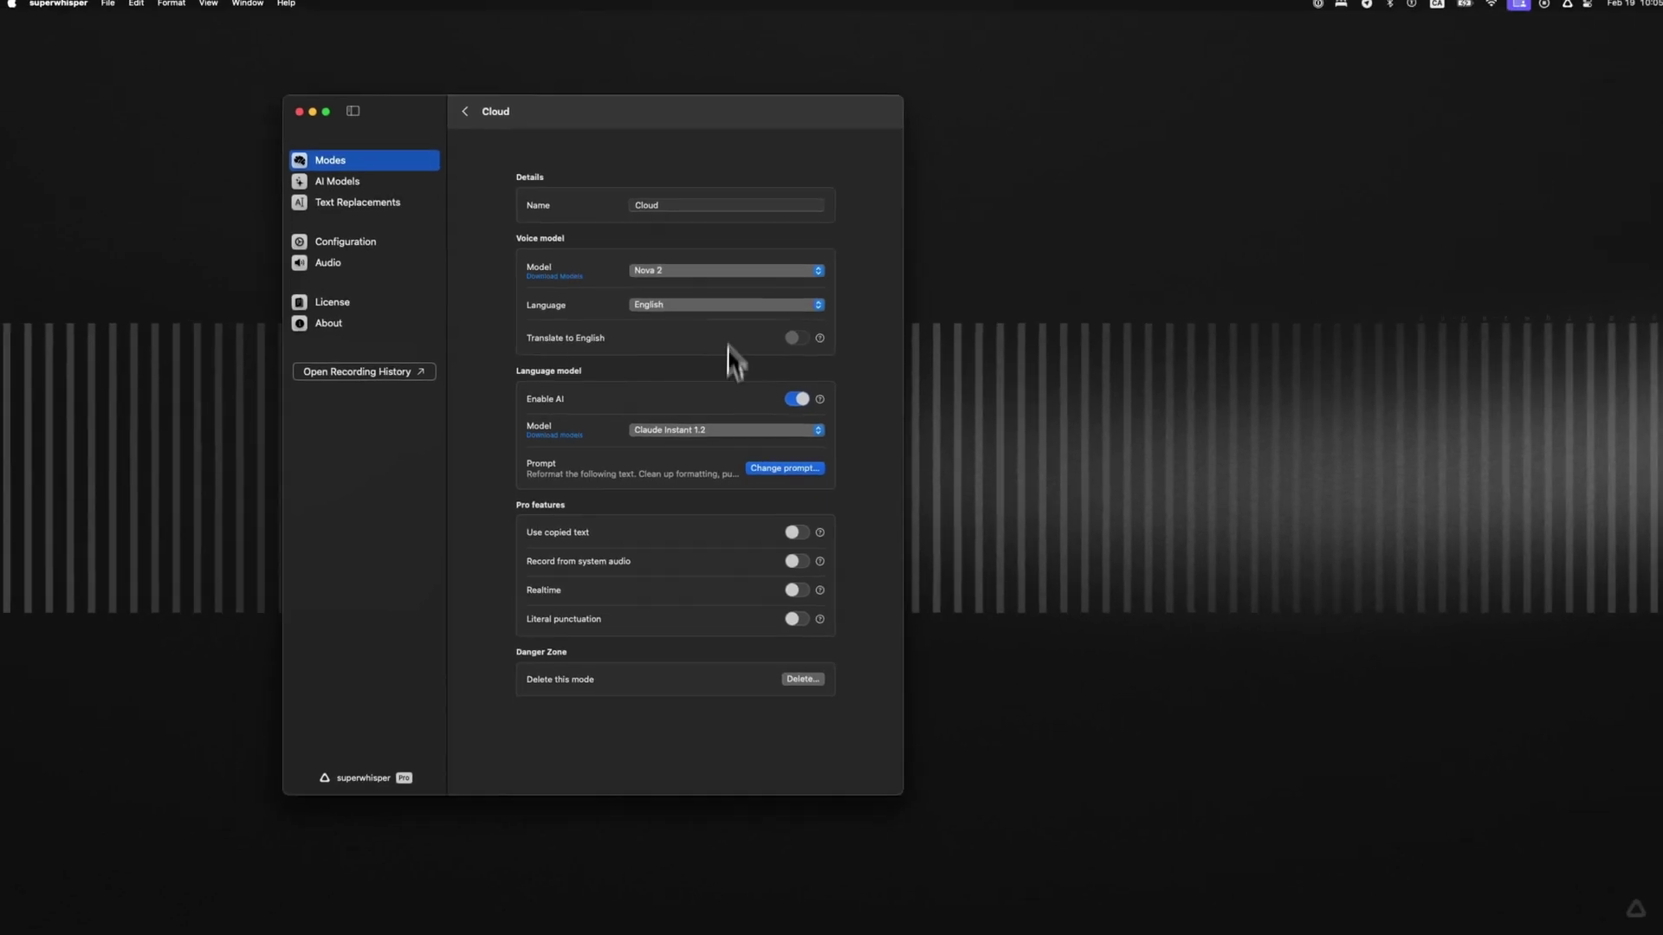
Record a Cloud-mode dictation with microphone access allowed, yielding a Python URL-parsing script, then dismiss it.
key(alt+space)
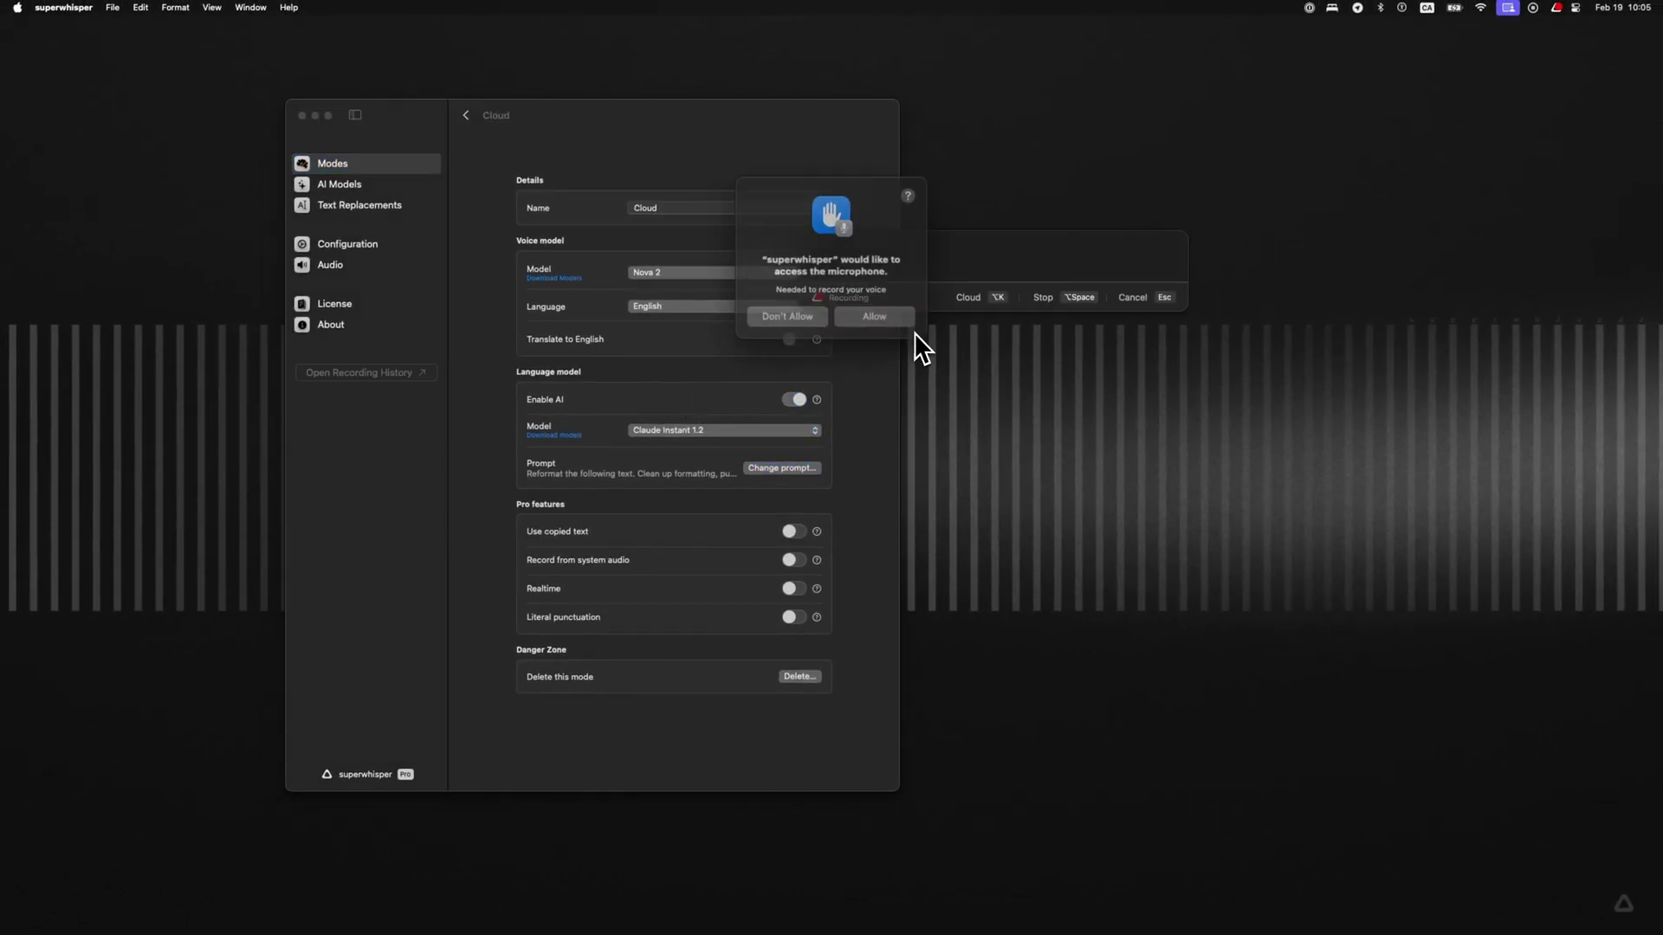
click(868, 327)
drag(937, 331, 832, 344)
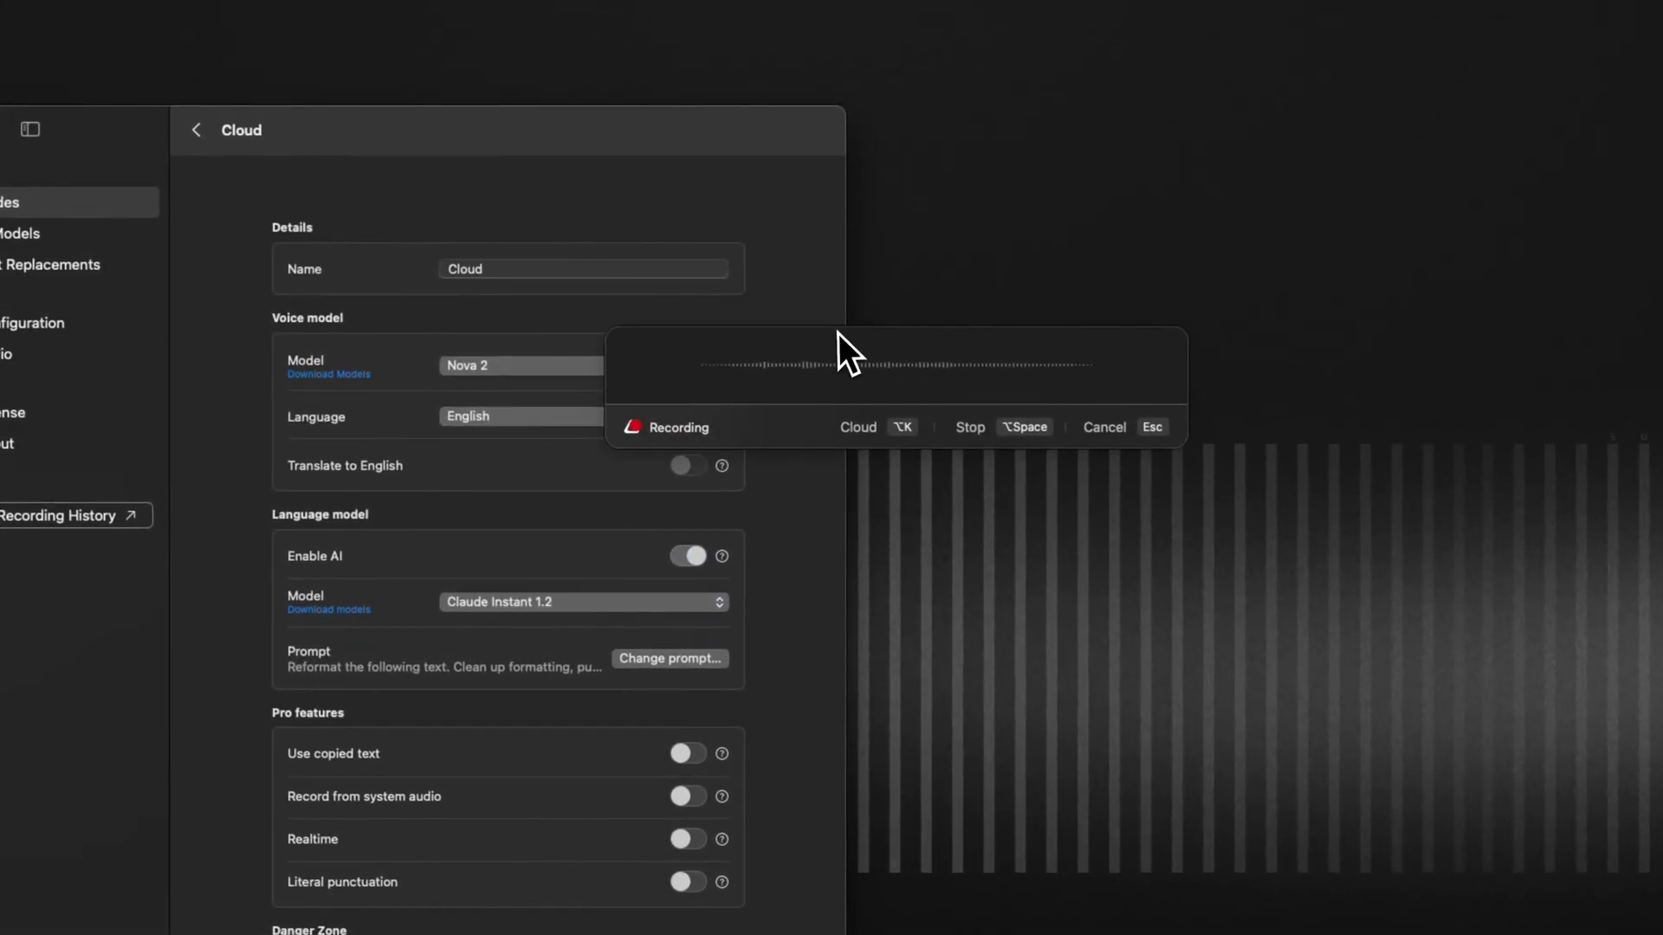
key(alt+space)
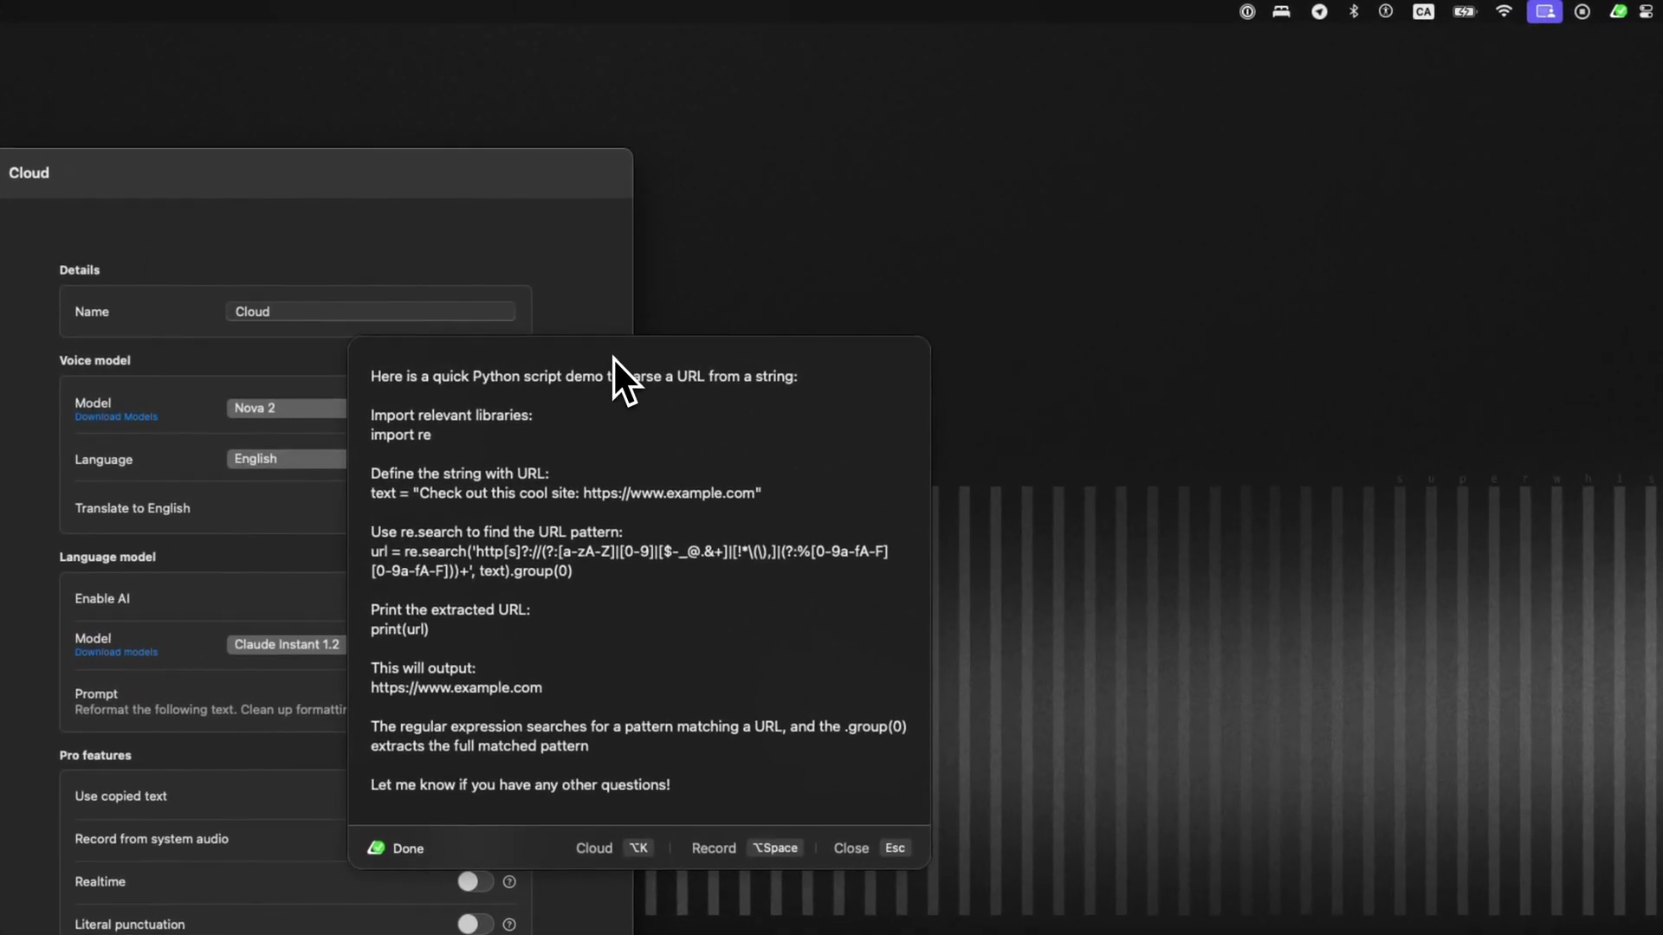
key(Escape)
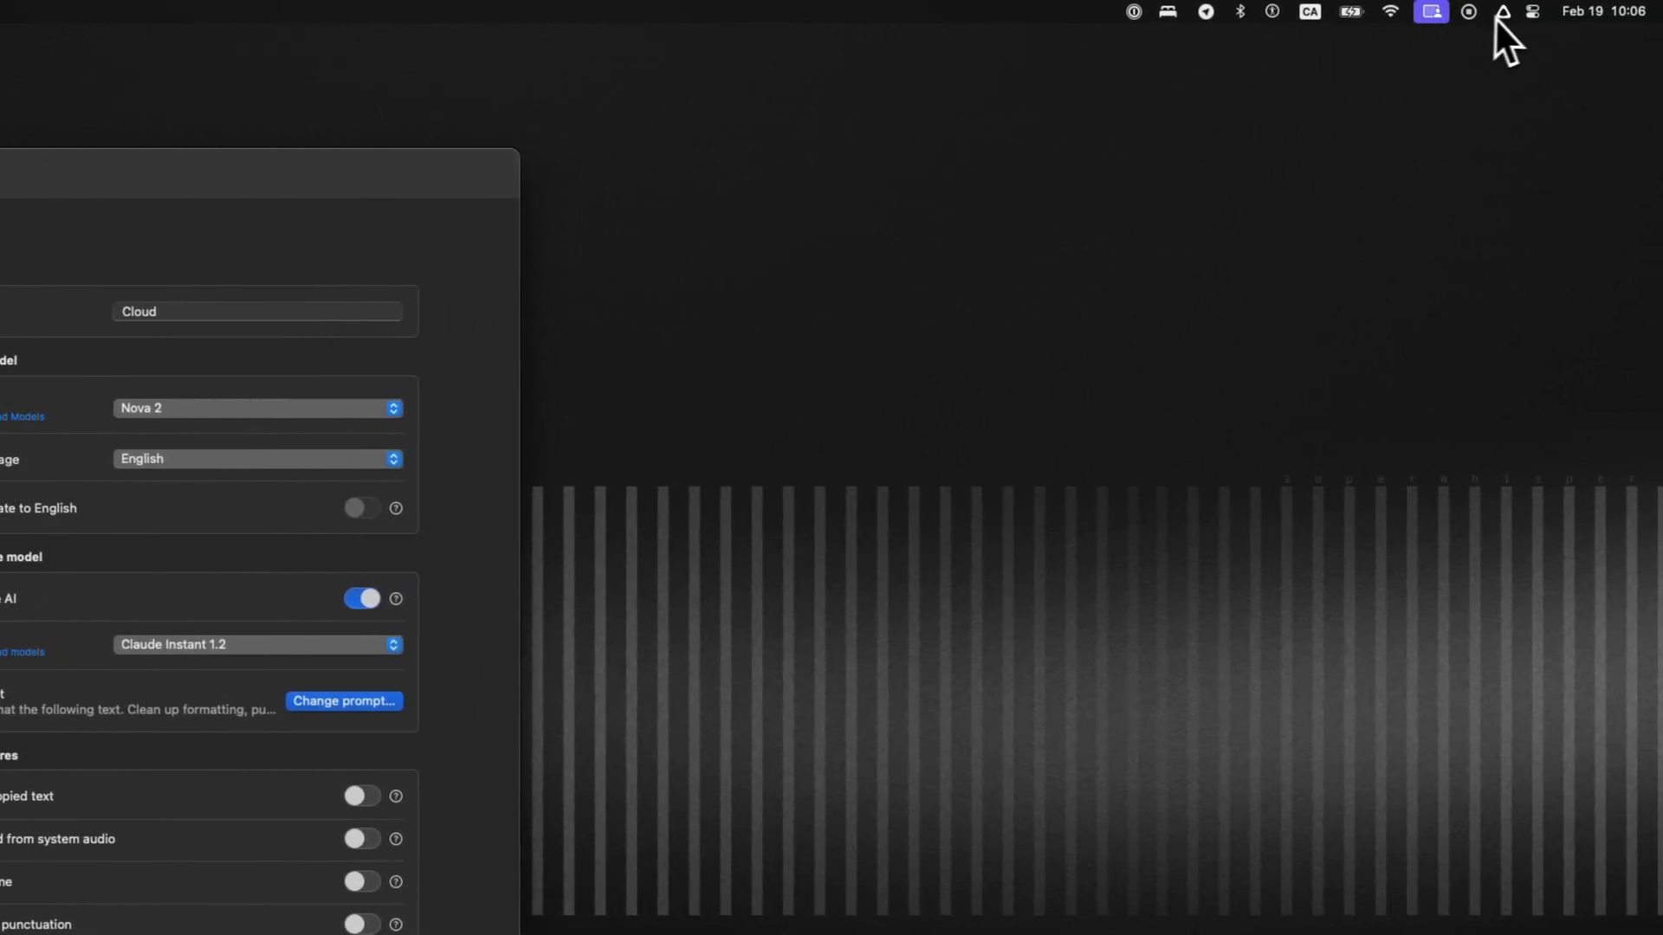
click(1500, 16)
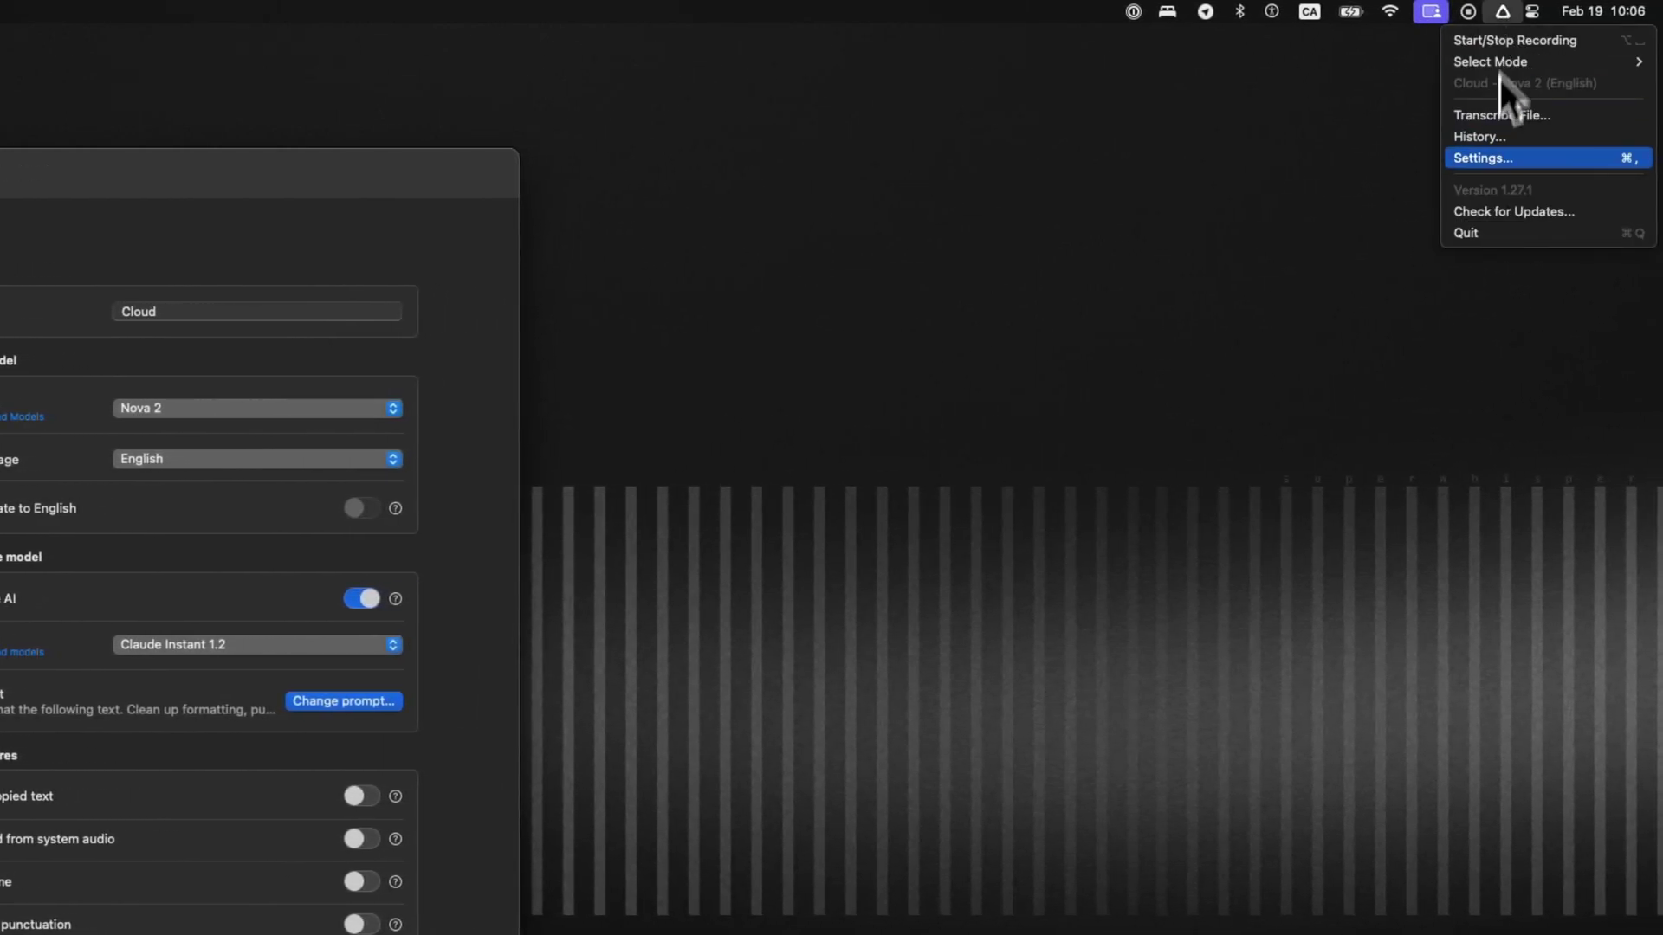
click(1494, 156)
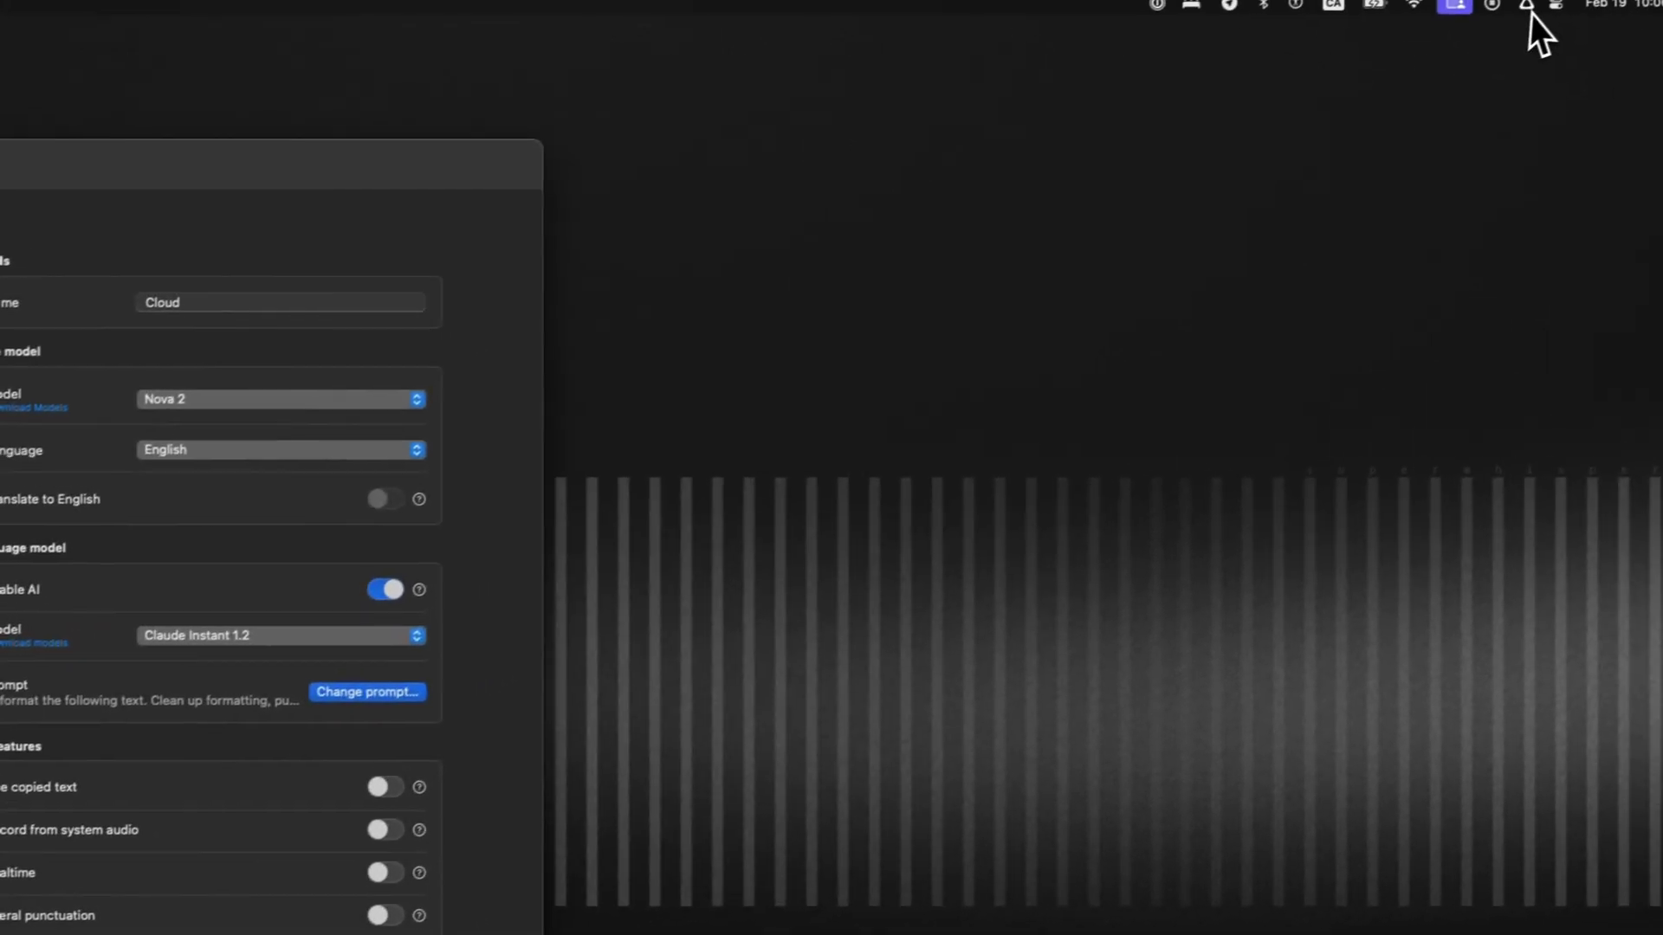
click(1534, 13)
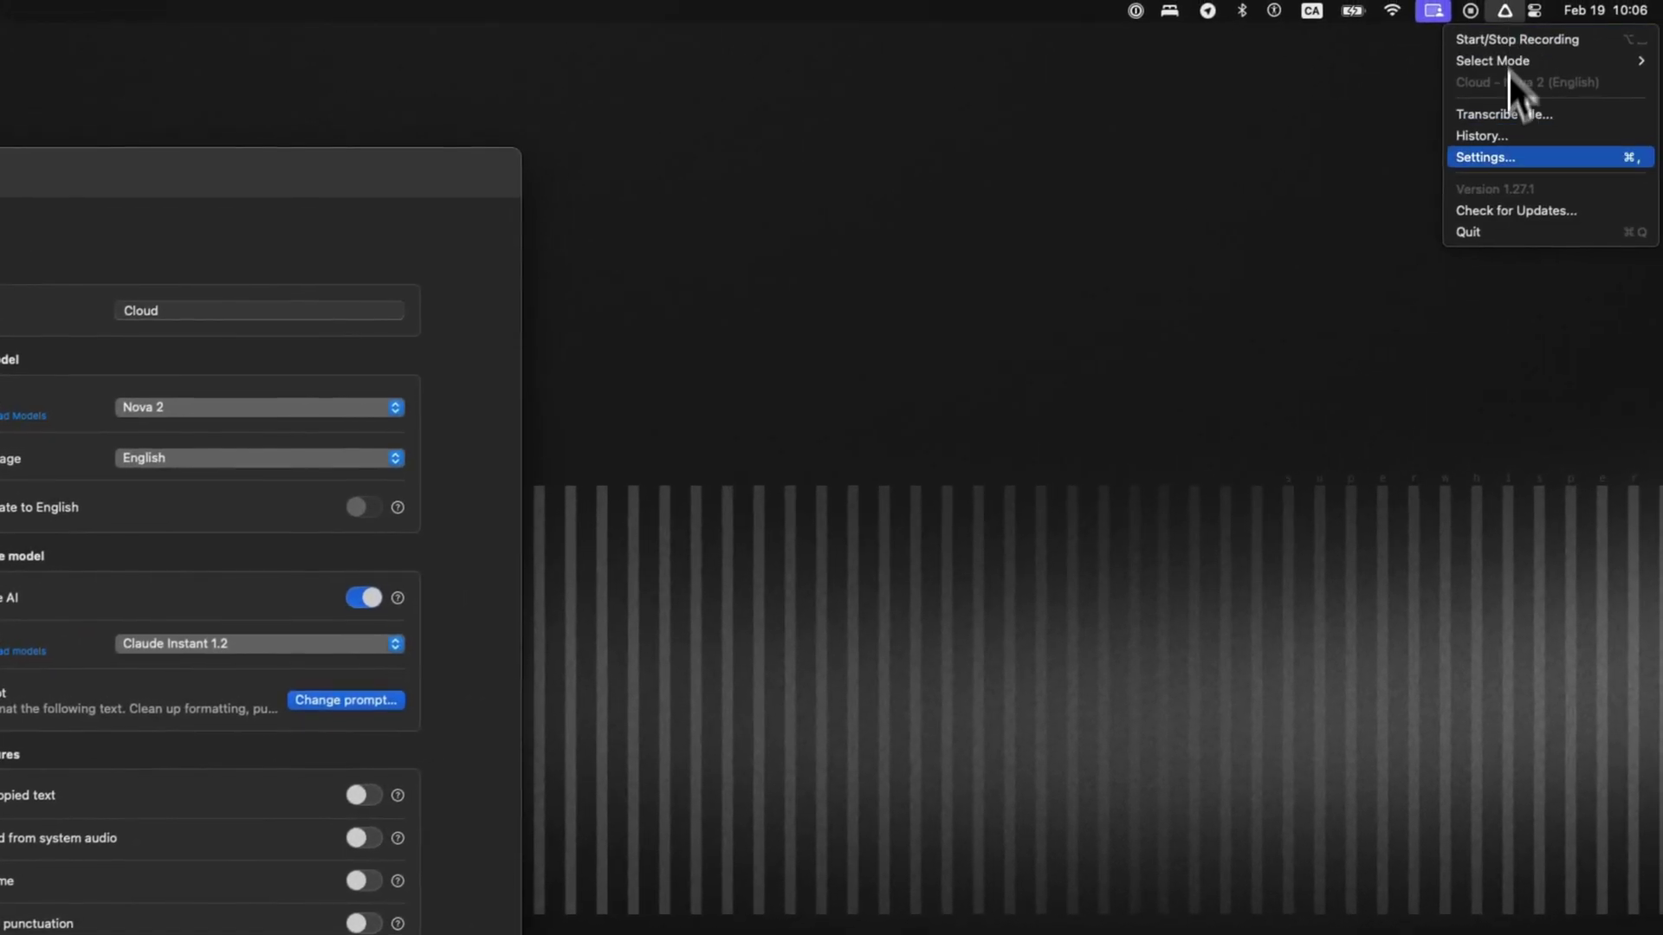
click(1507, 158)
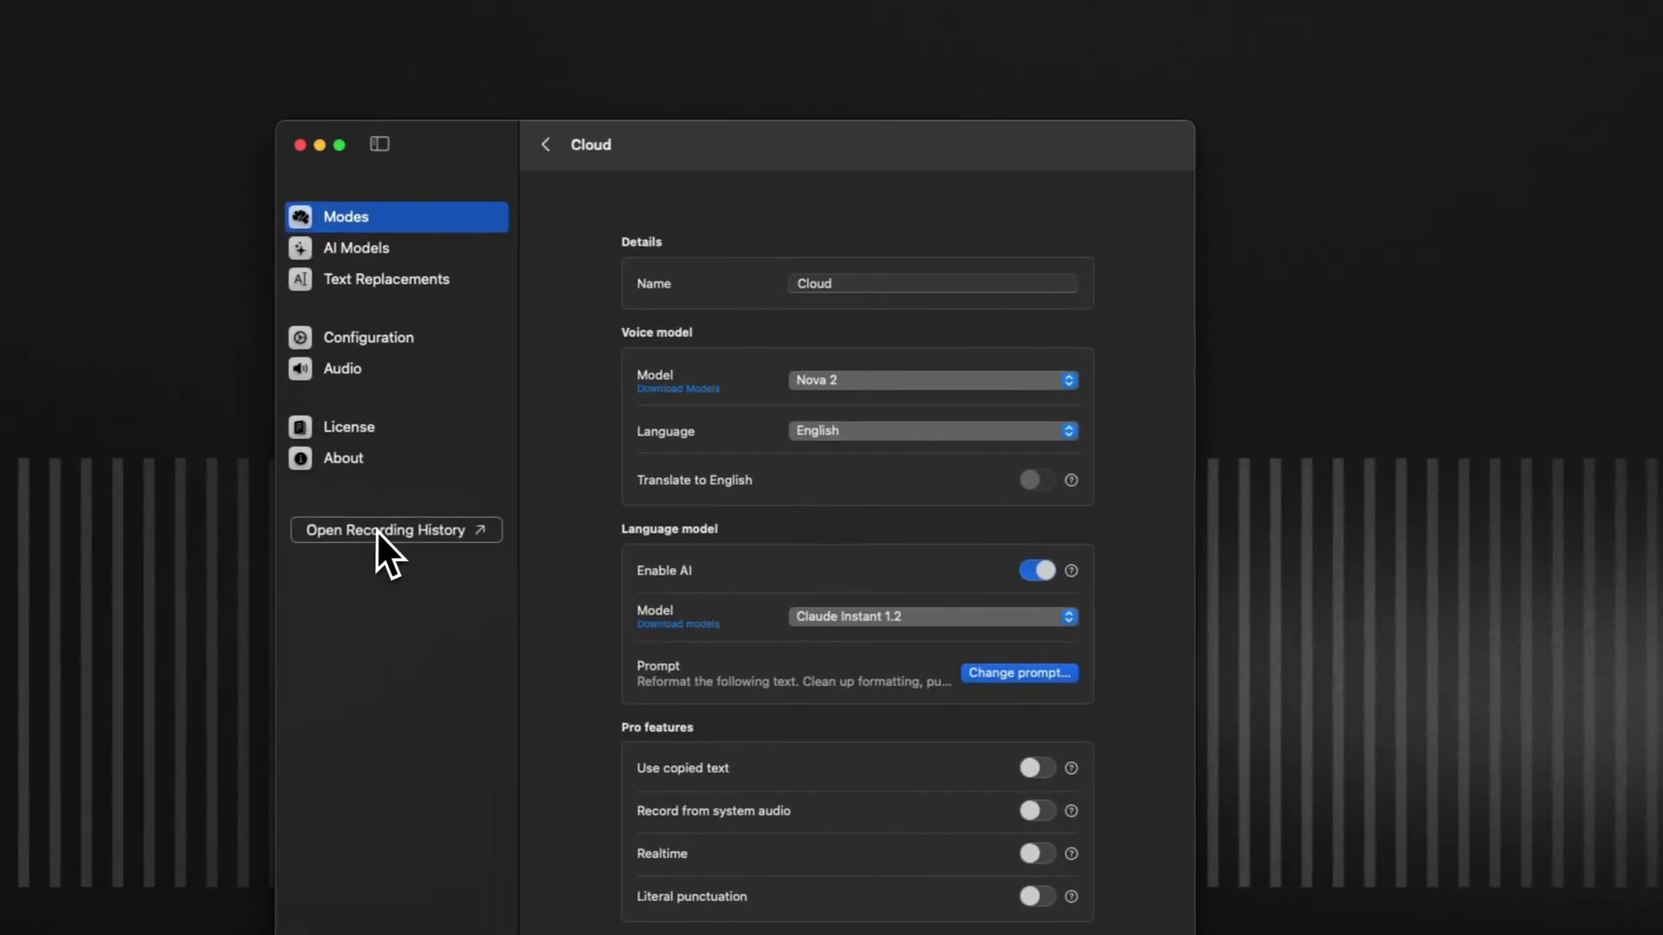
Process the audio-recording steps entry again from Recording History and select the new transcription text.
click(308, 536)
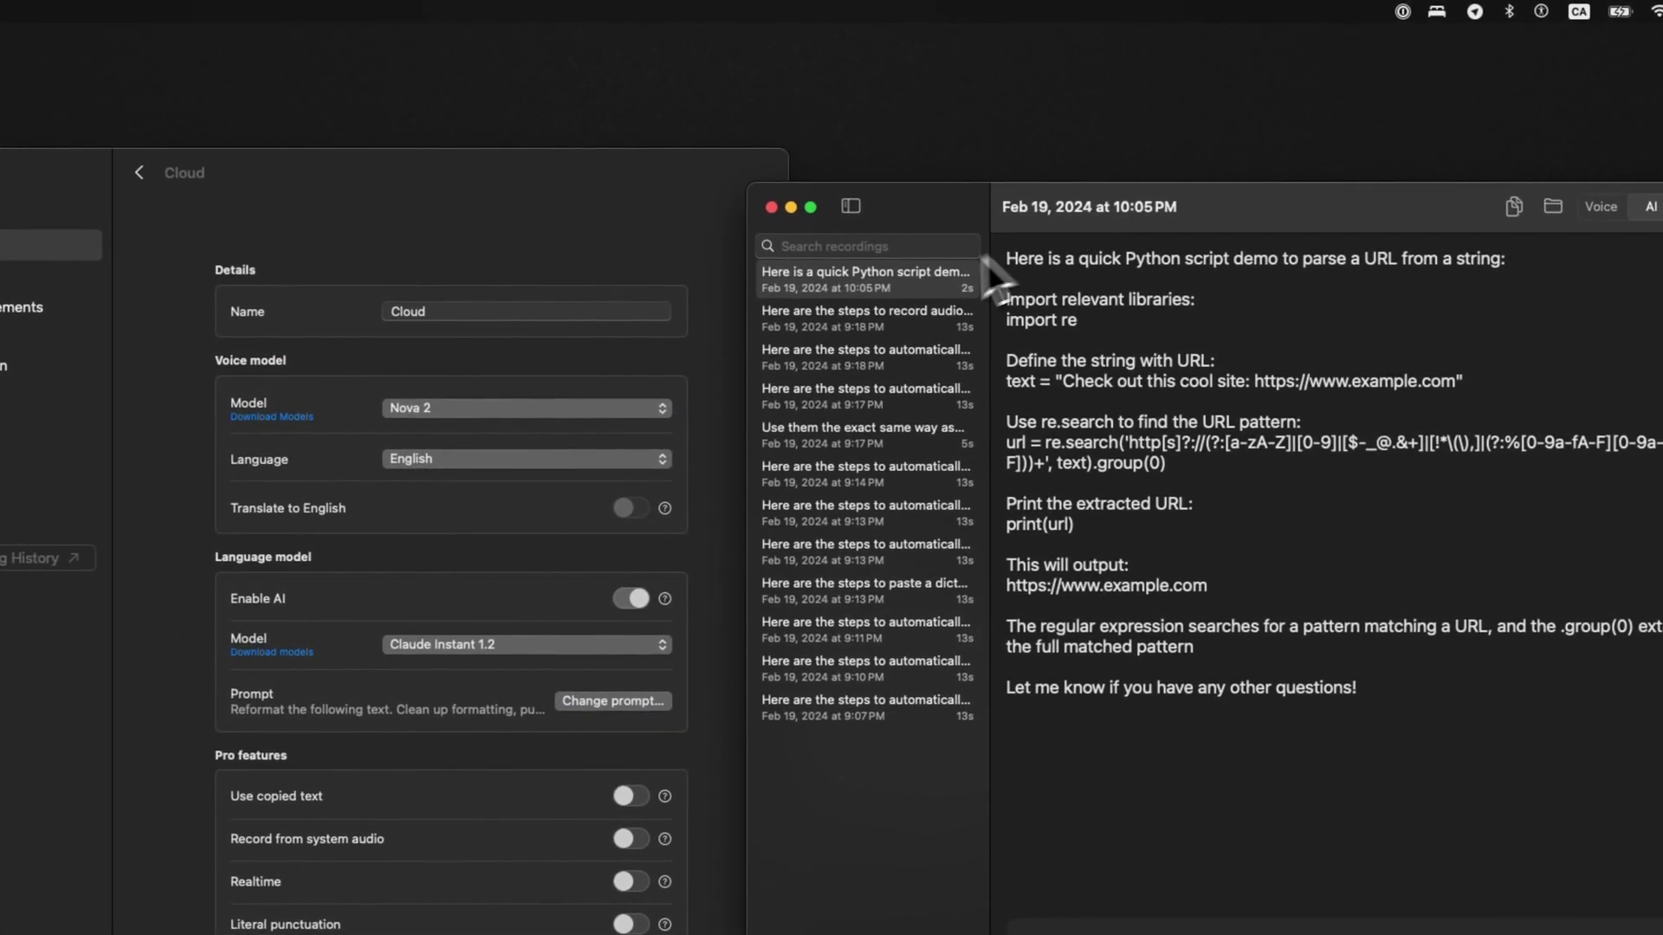
click(864, 318)
right_click(903, 327)
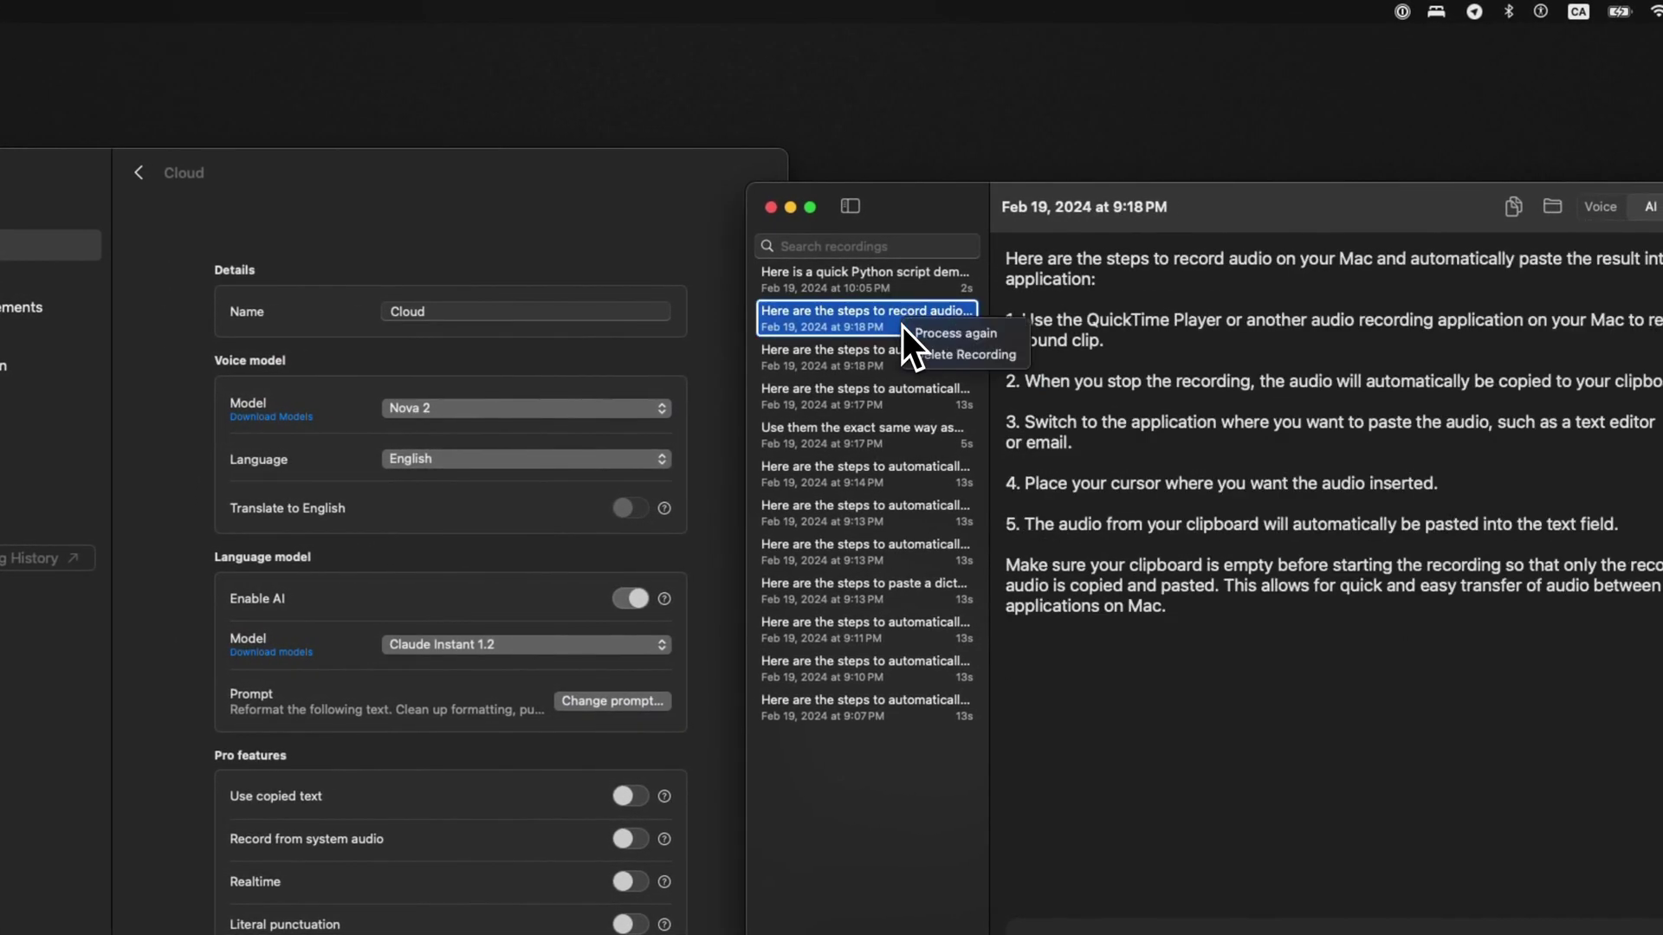
click(956, 337)
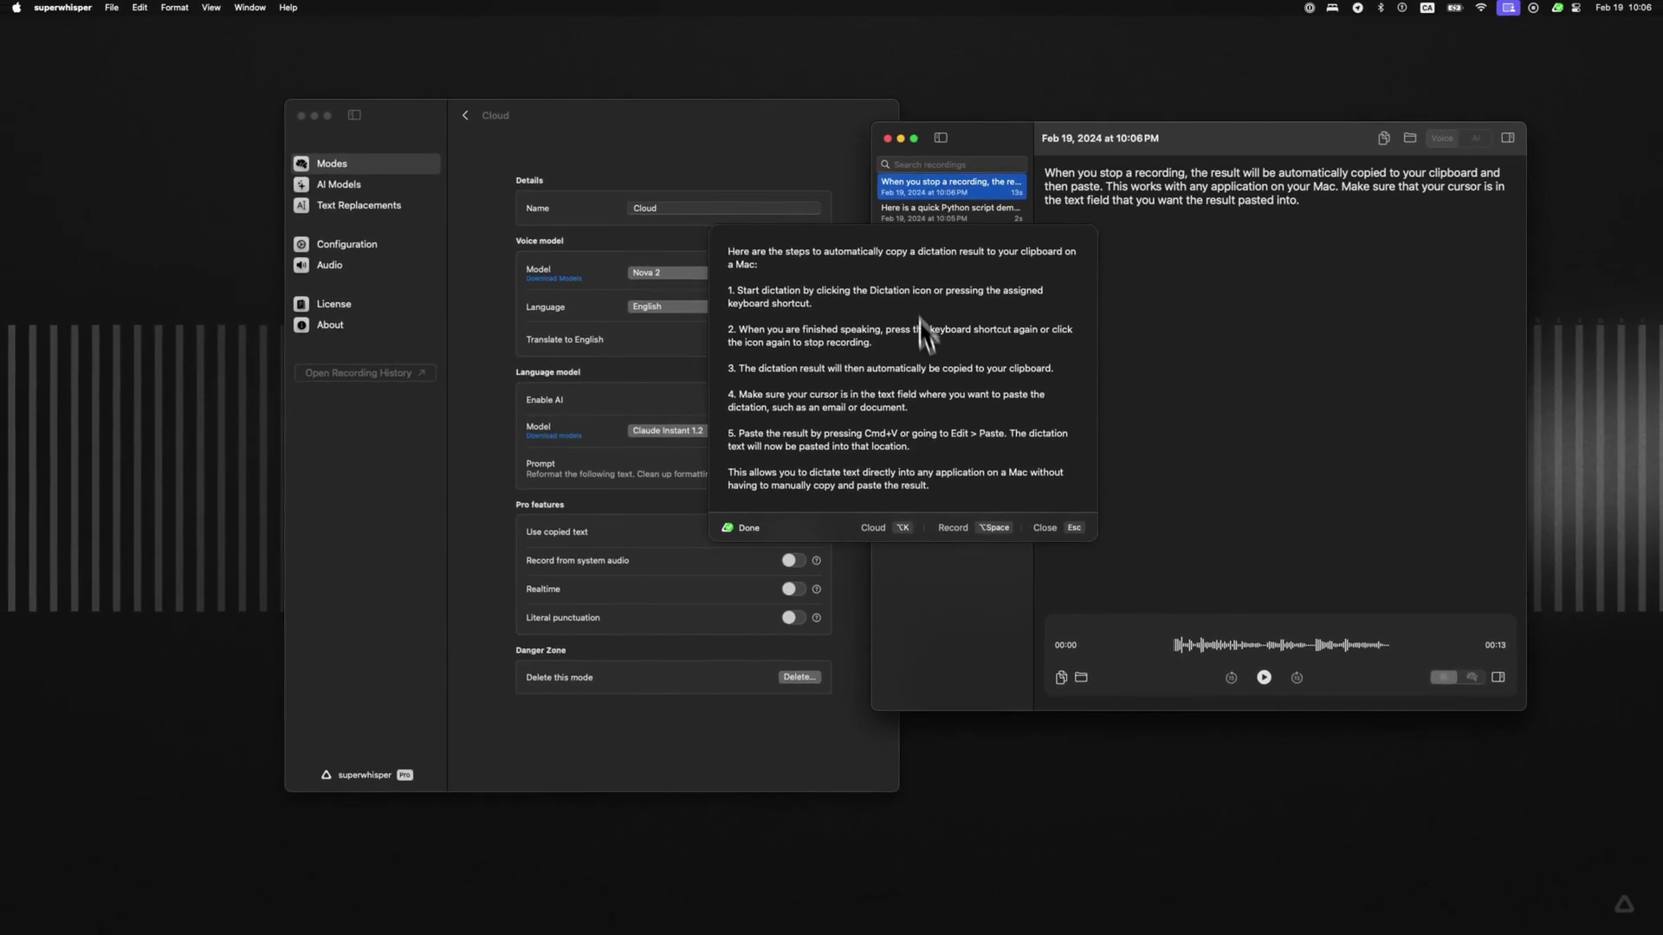
key(Escape)
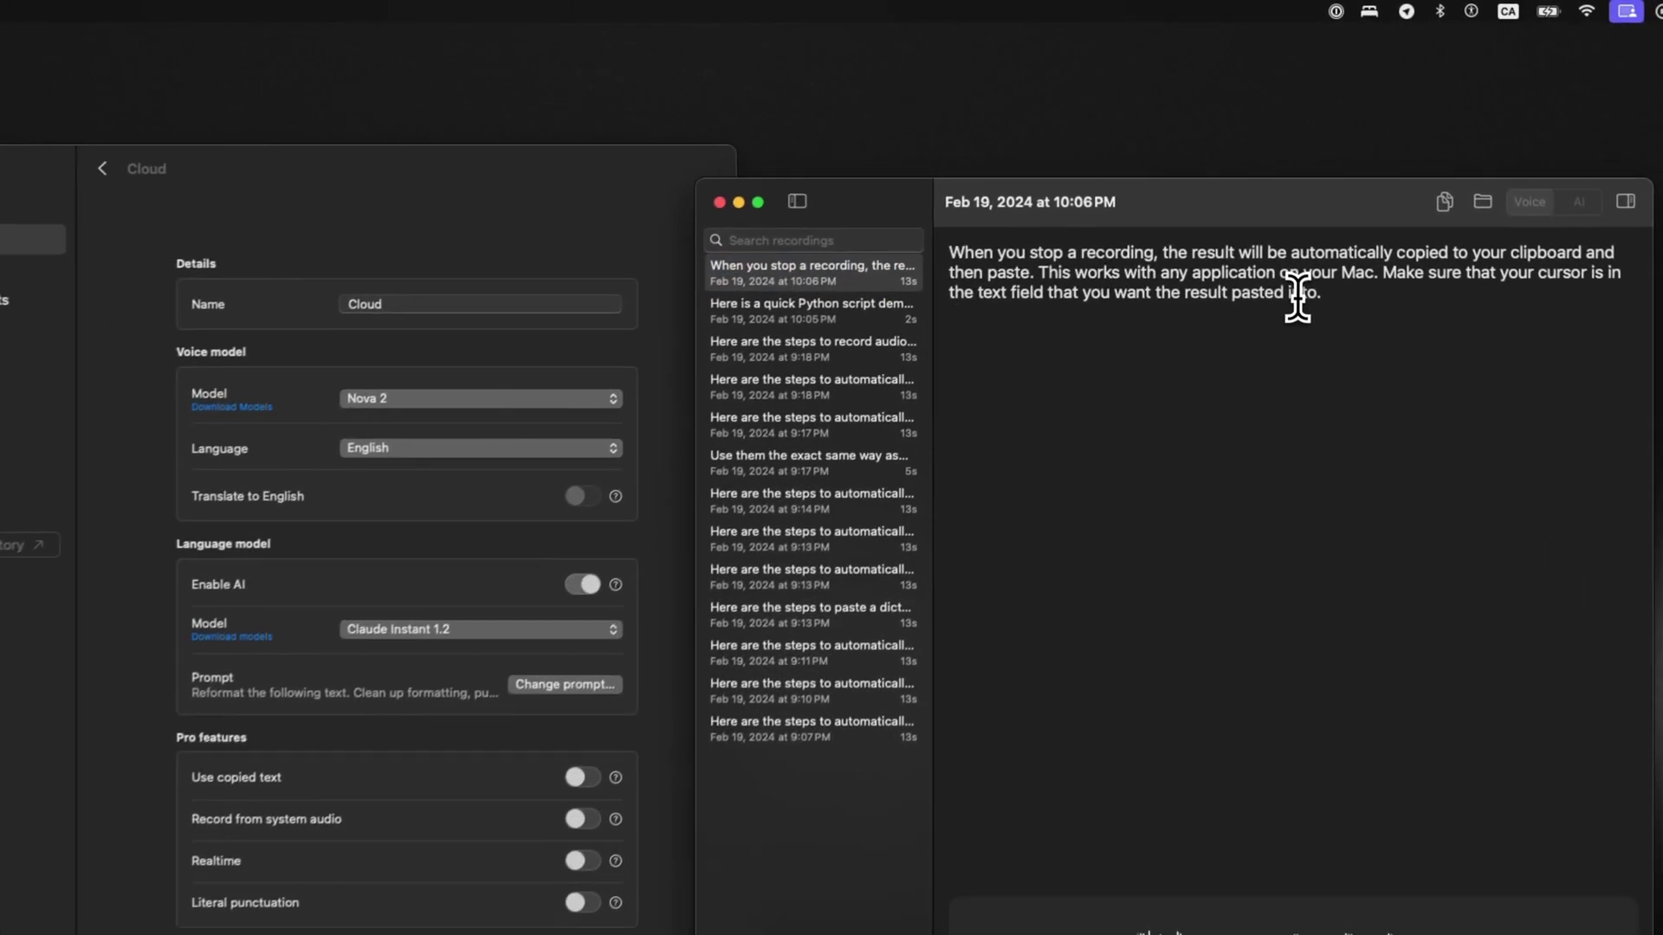
triple_click(1234, 218)
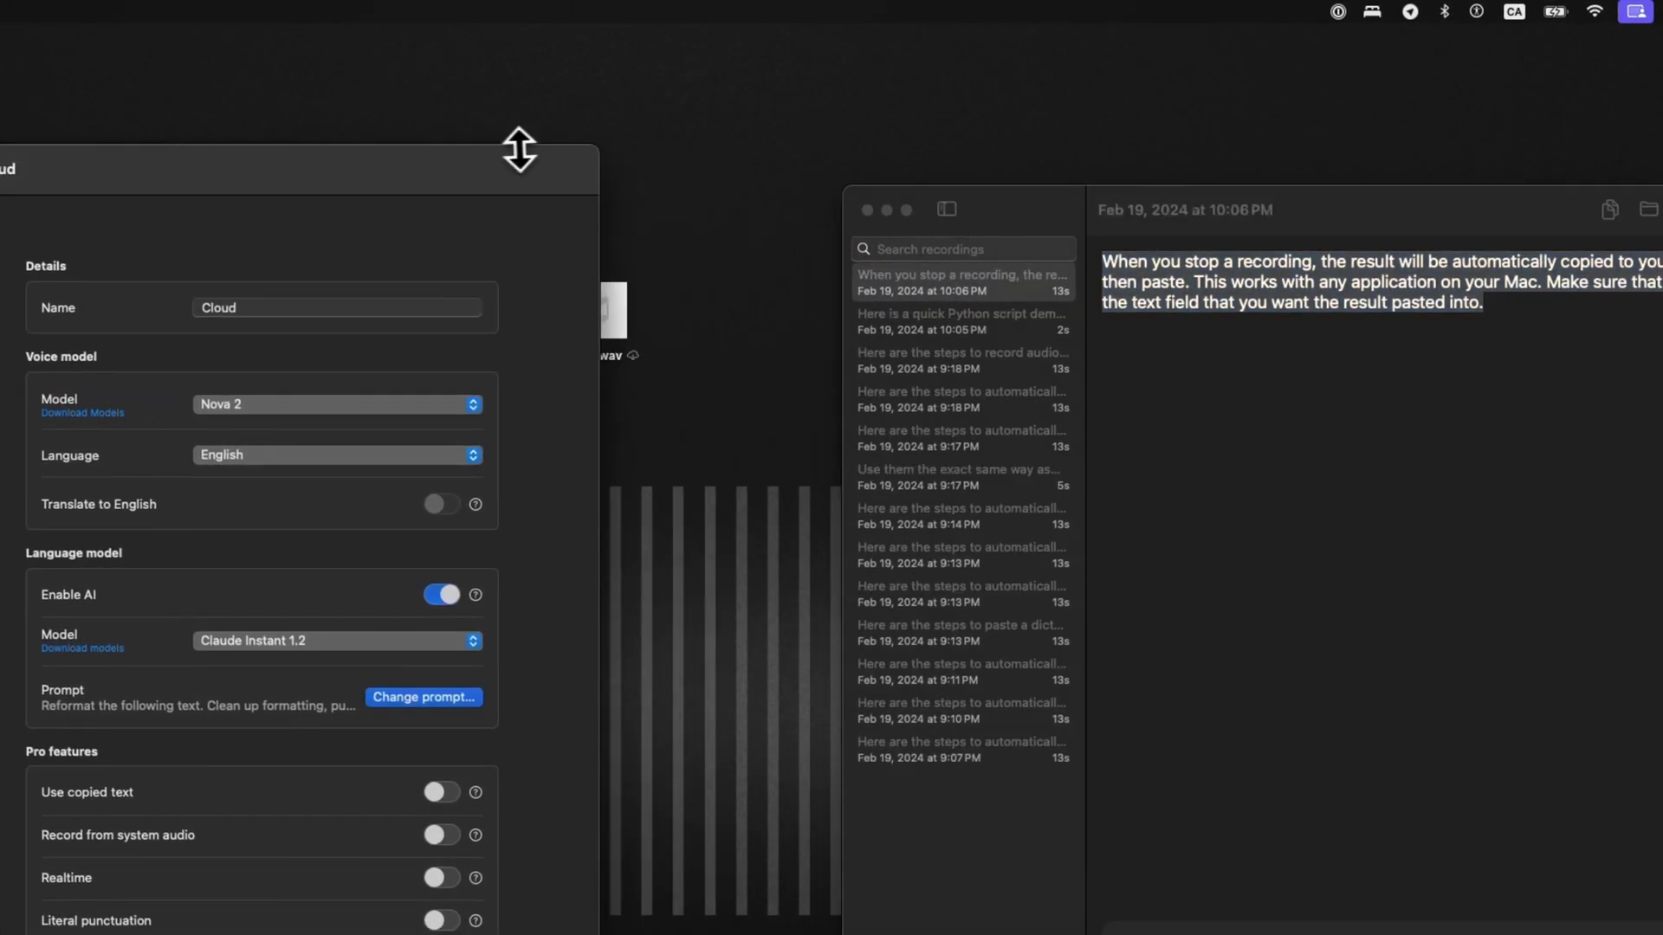
drag(513, 158, 430, 143)
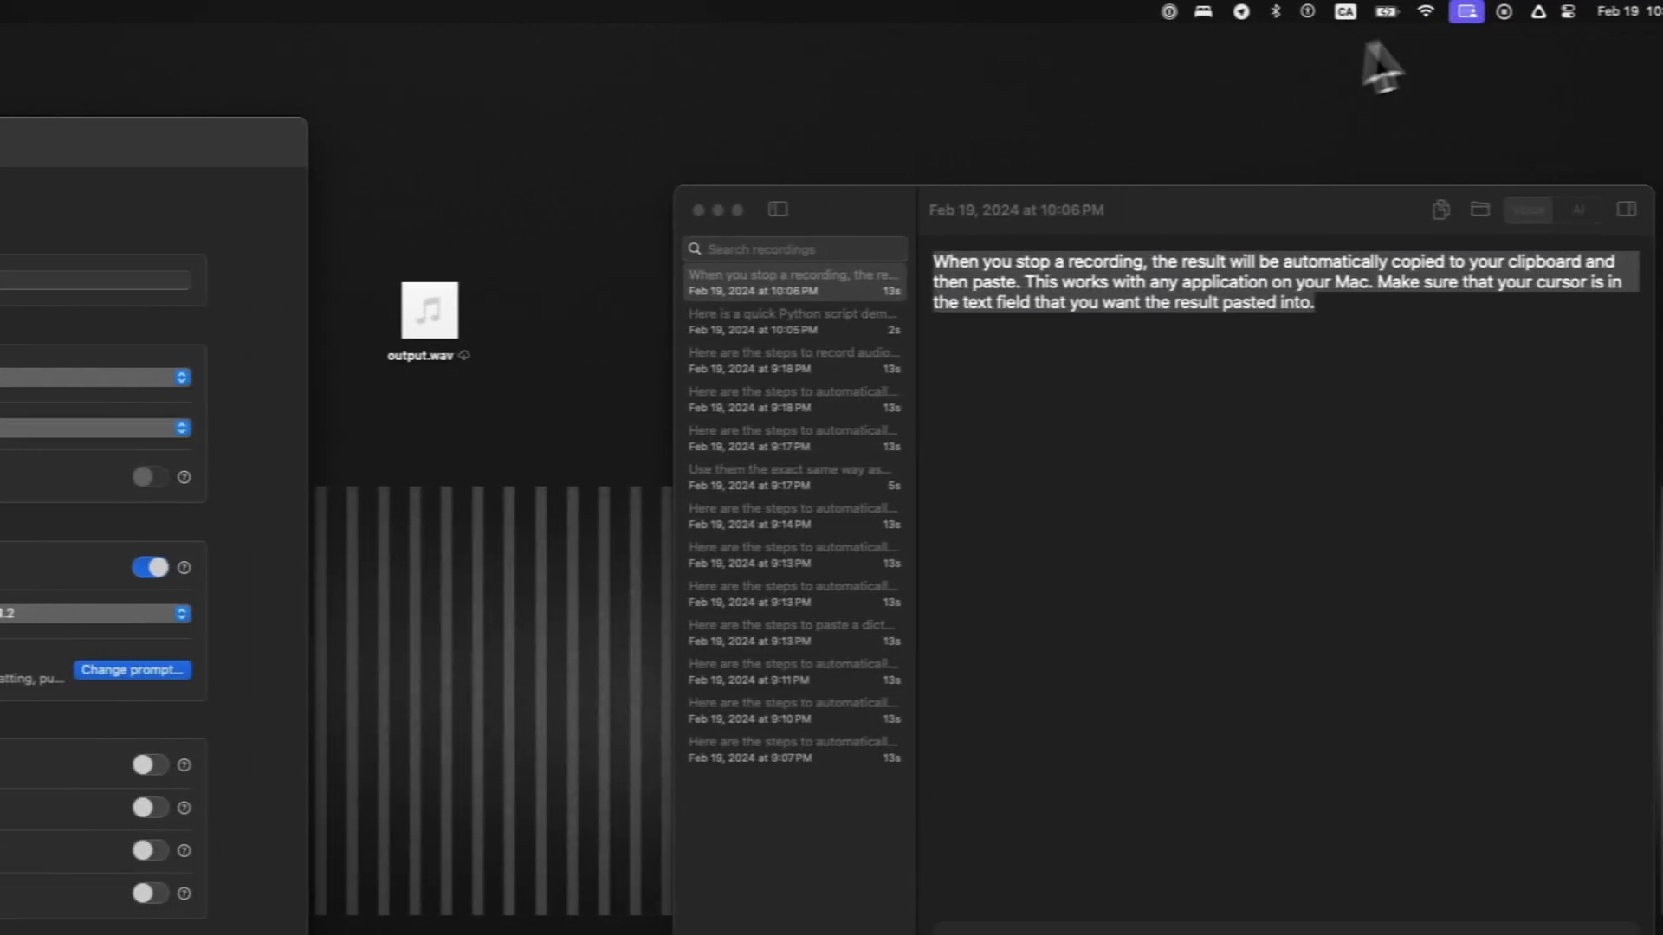
Select Just Voice mode from the menu bar, dictate, and close the plain transcription result.
click(1430, 13)
mouse_move(1491, 60)
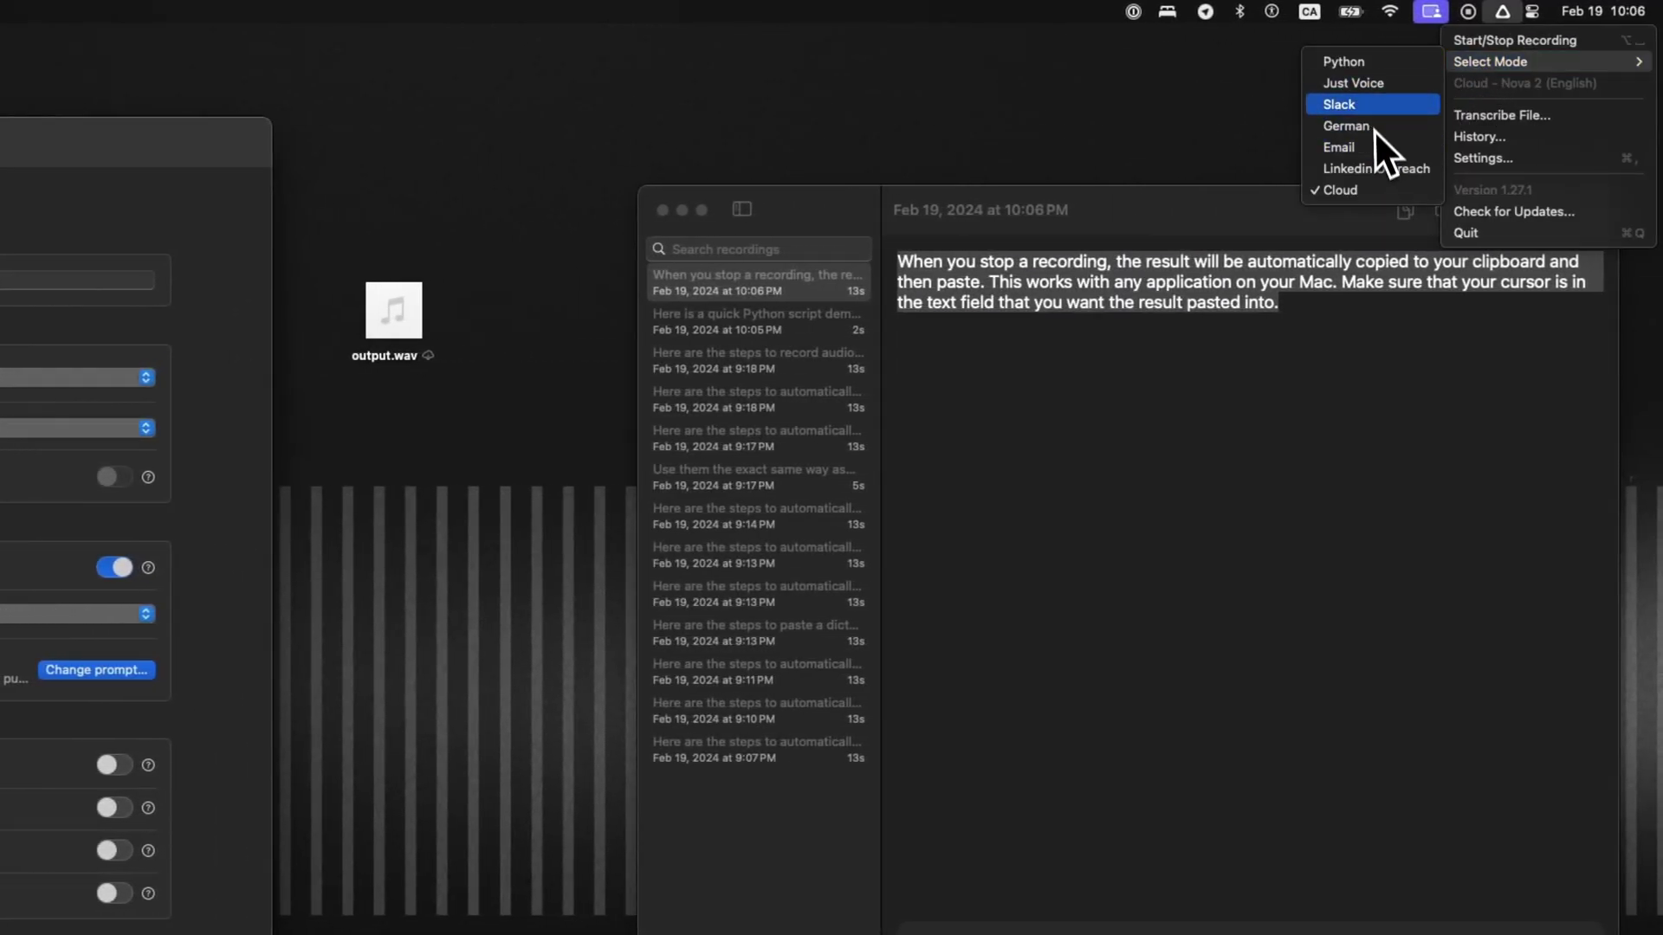
click(1371, 83)
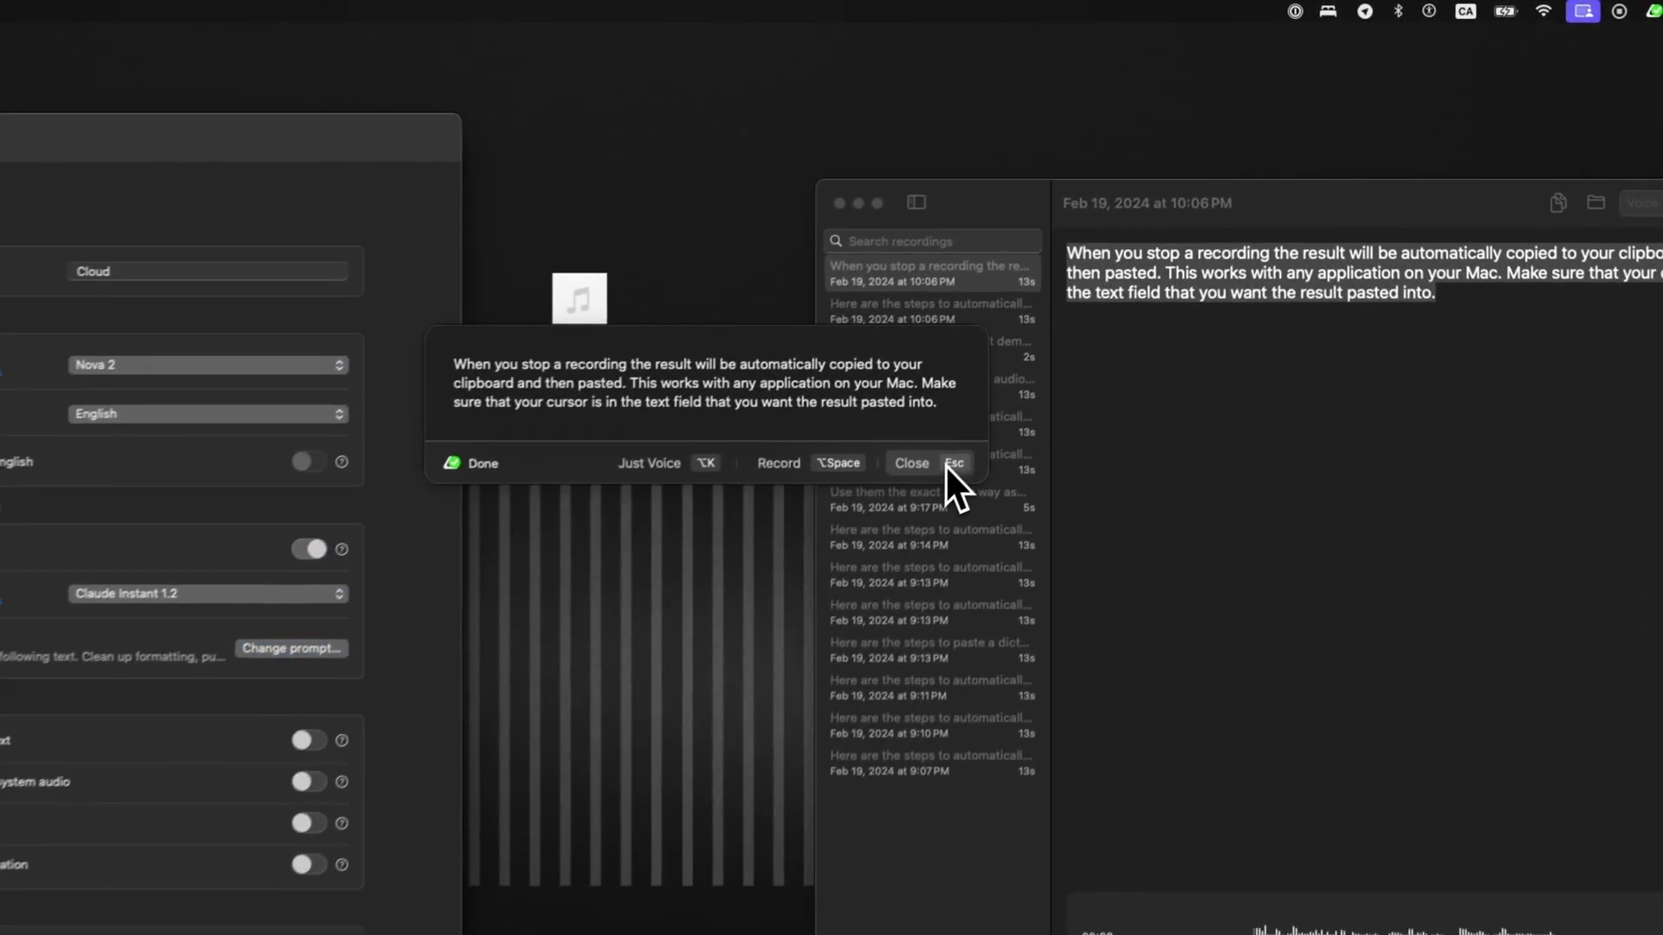
click(1045, 319)
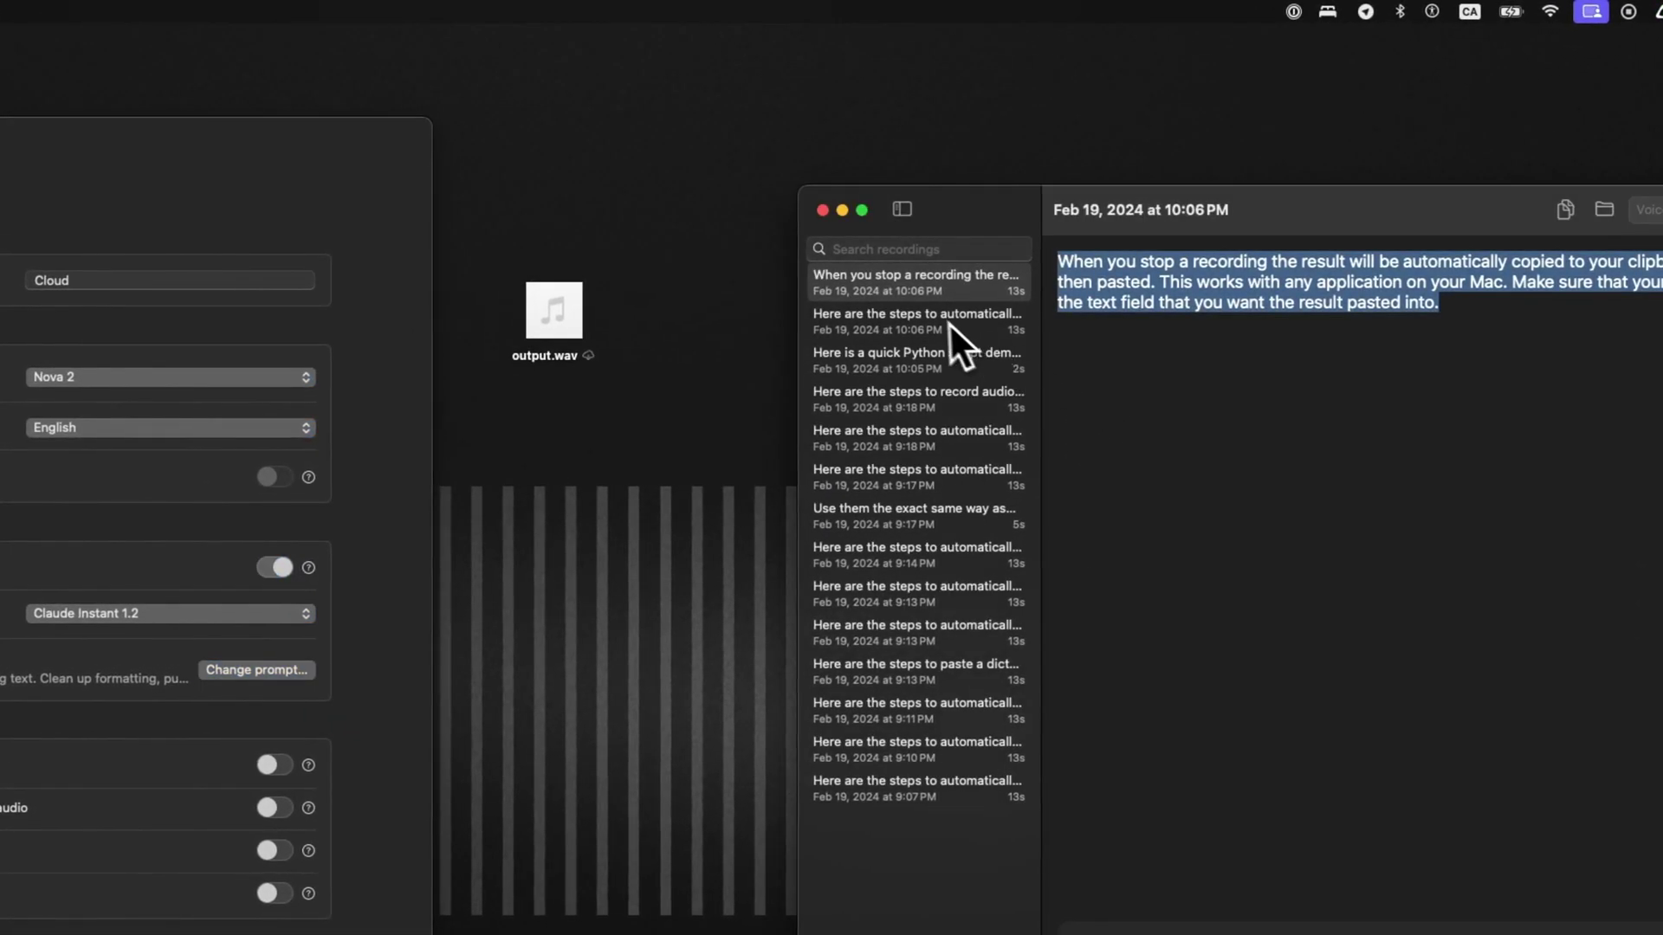
Open output.wav from the desktop with superwhisper via its Open With menu.
right_click(553, 316)
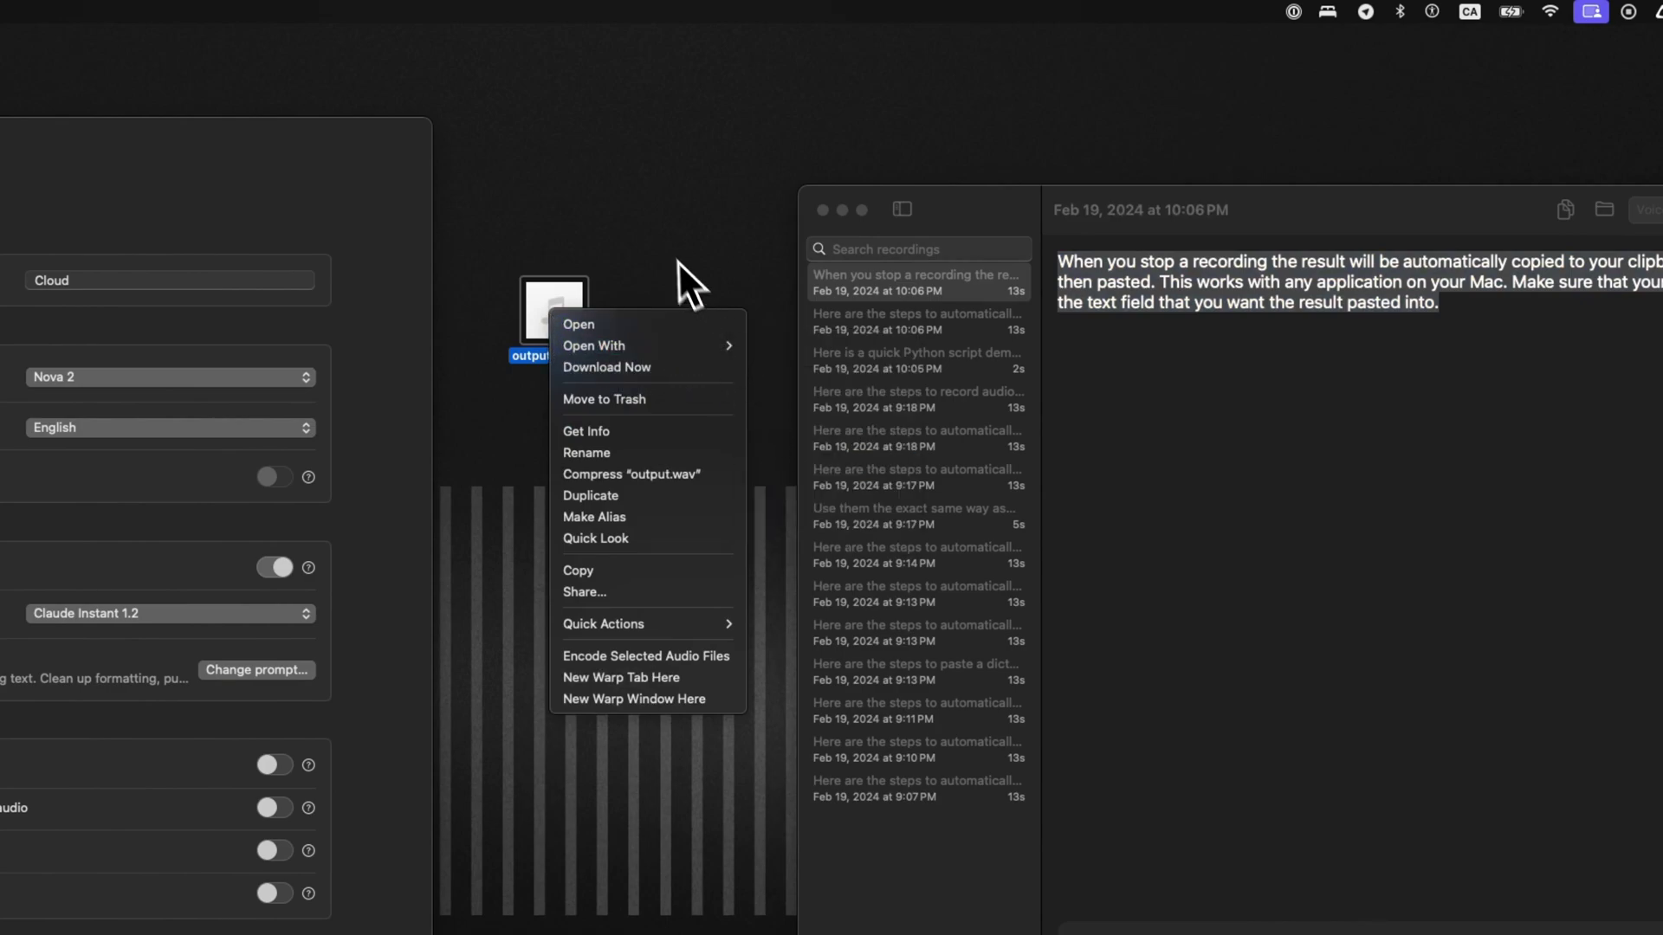
click(649, 276)
right_click(581, 325)
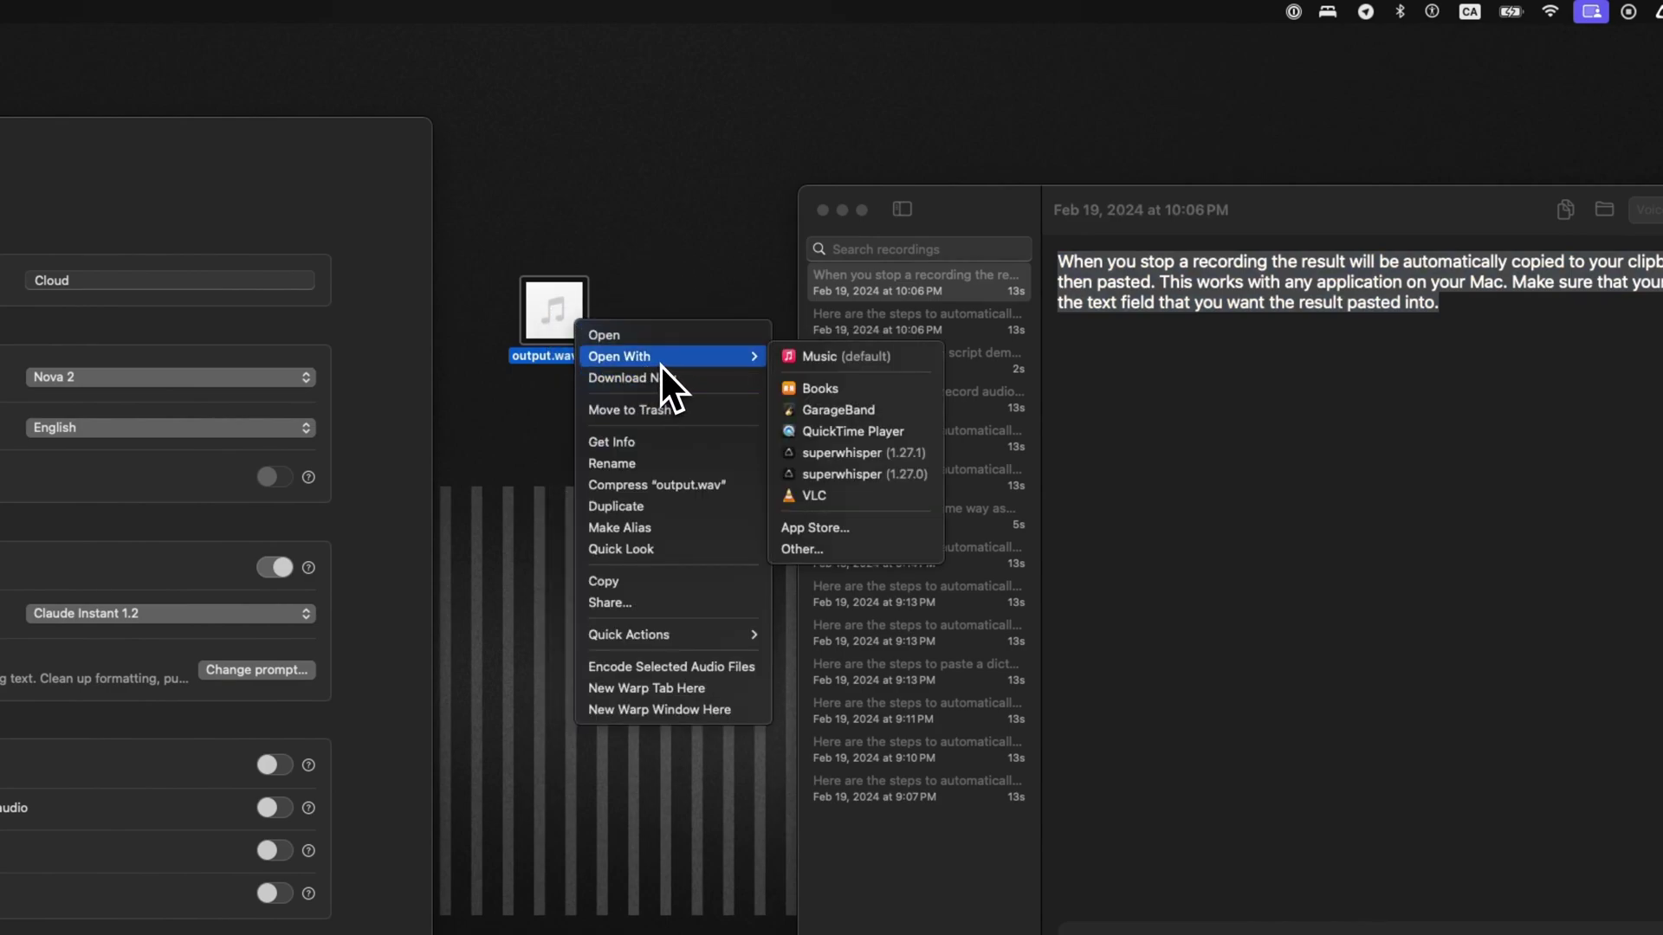
click(1104, 449)
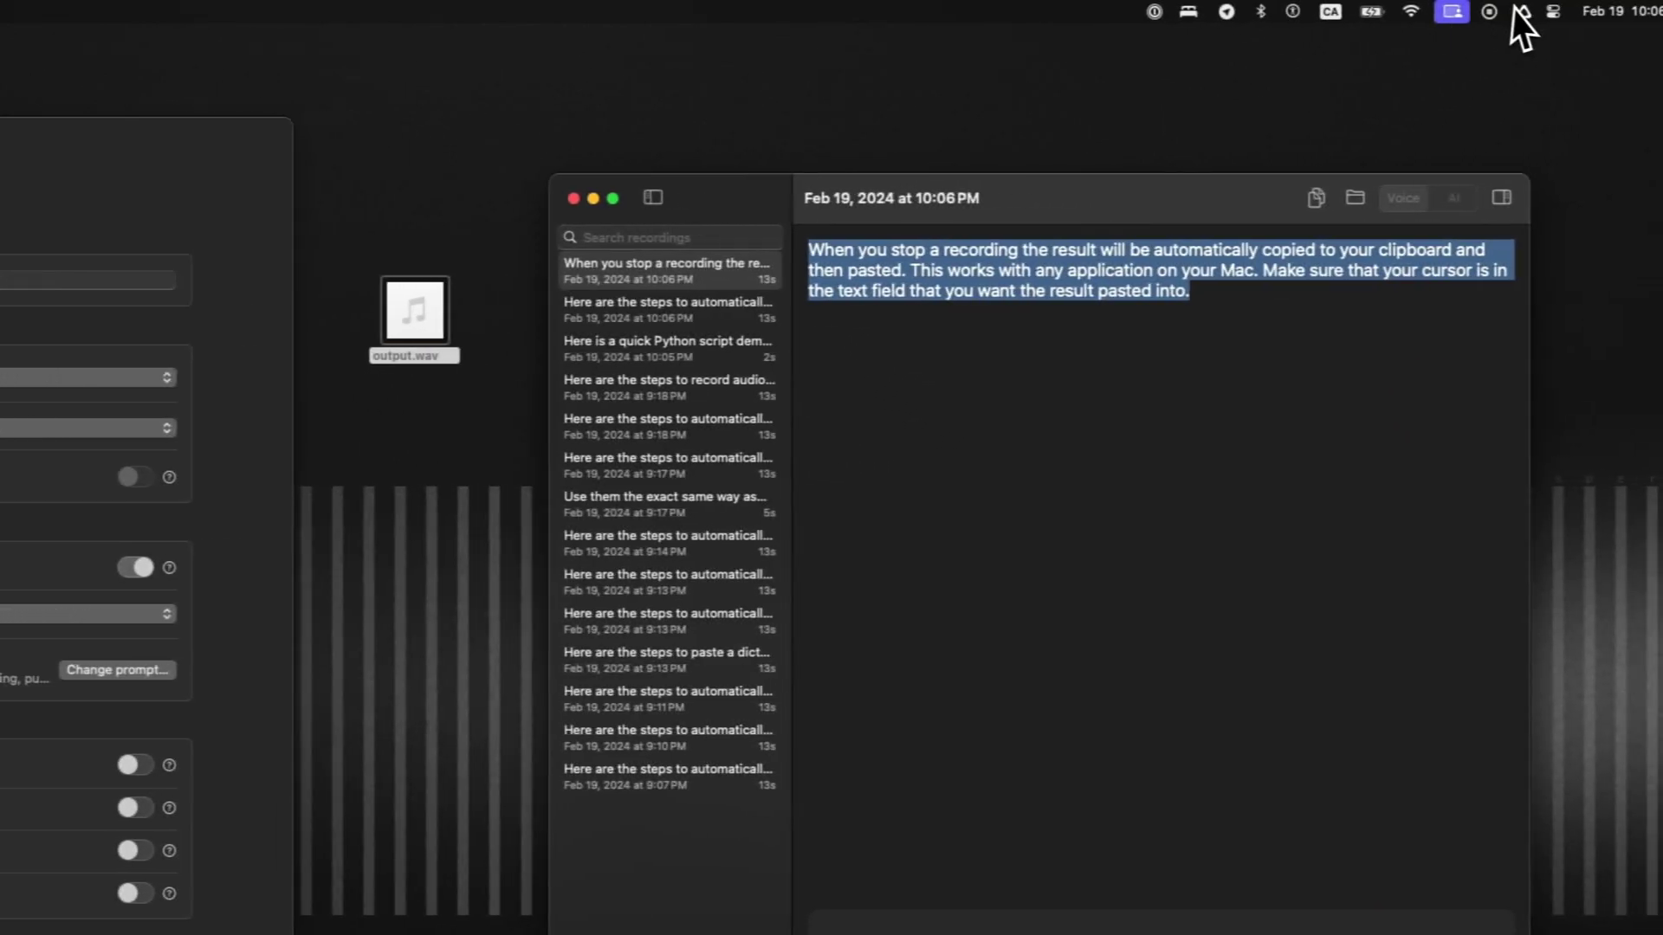
click(1520, 13)
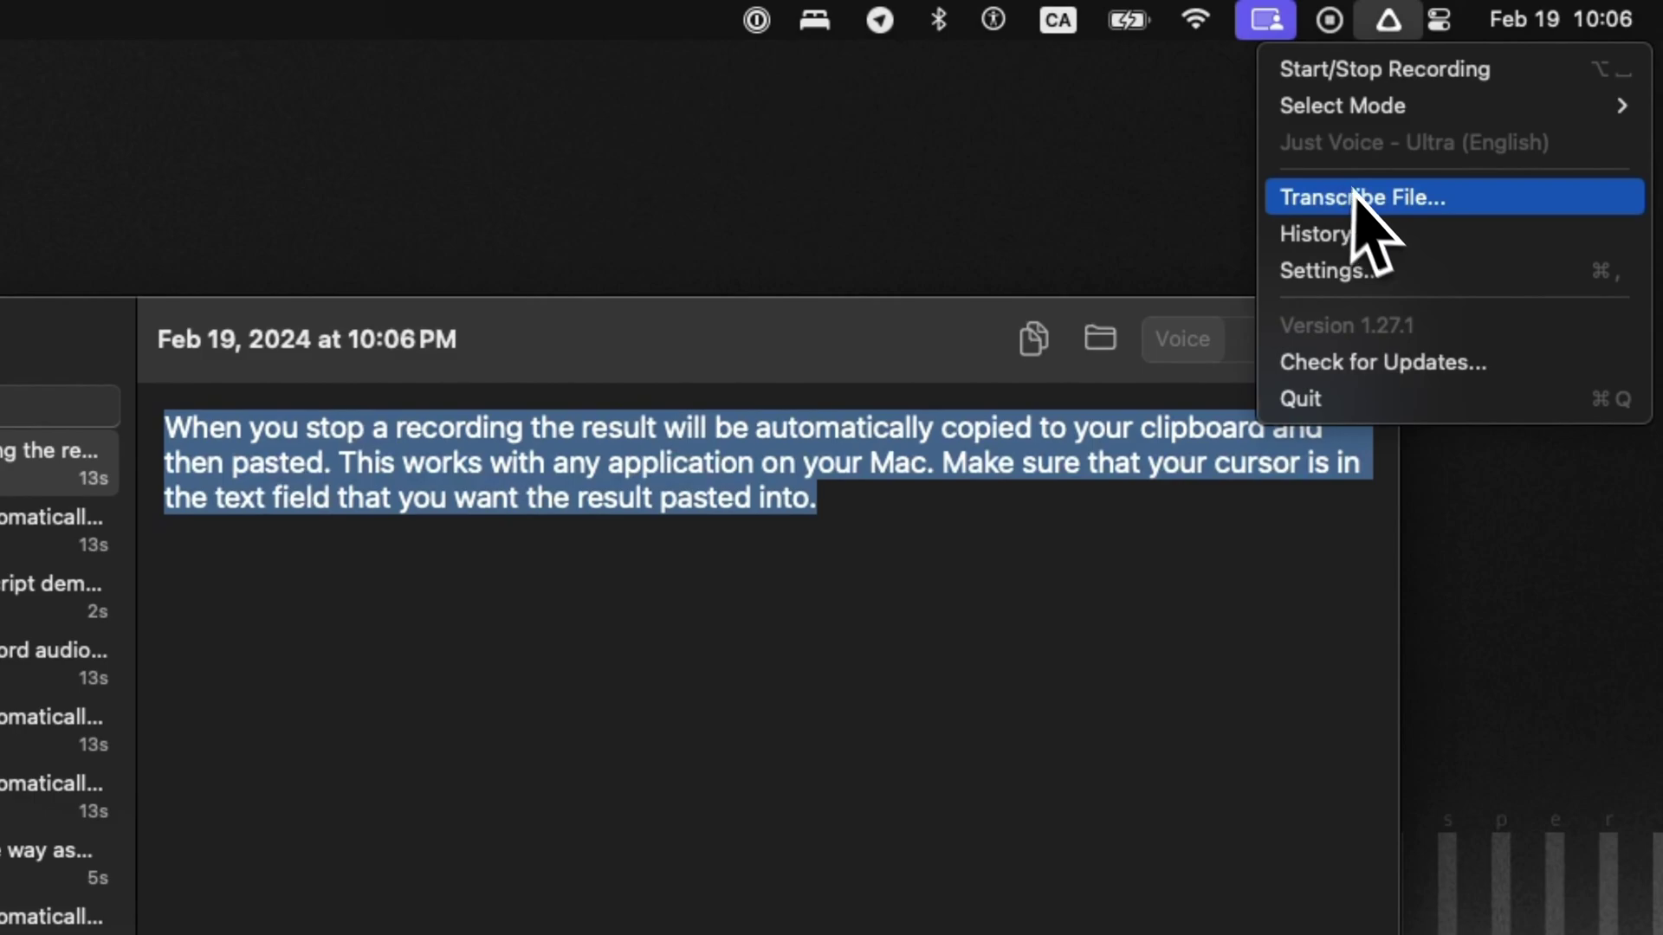
click(1361, 199)
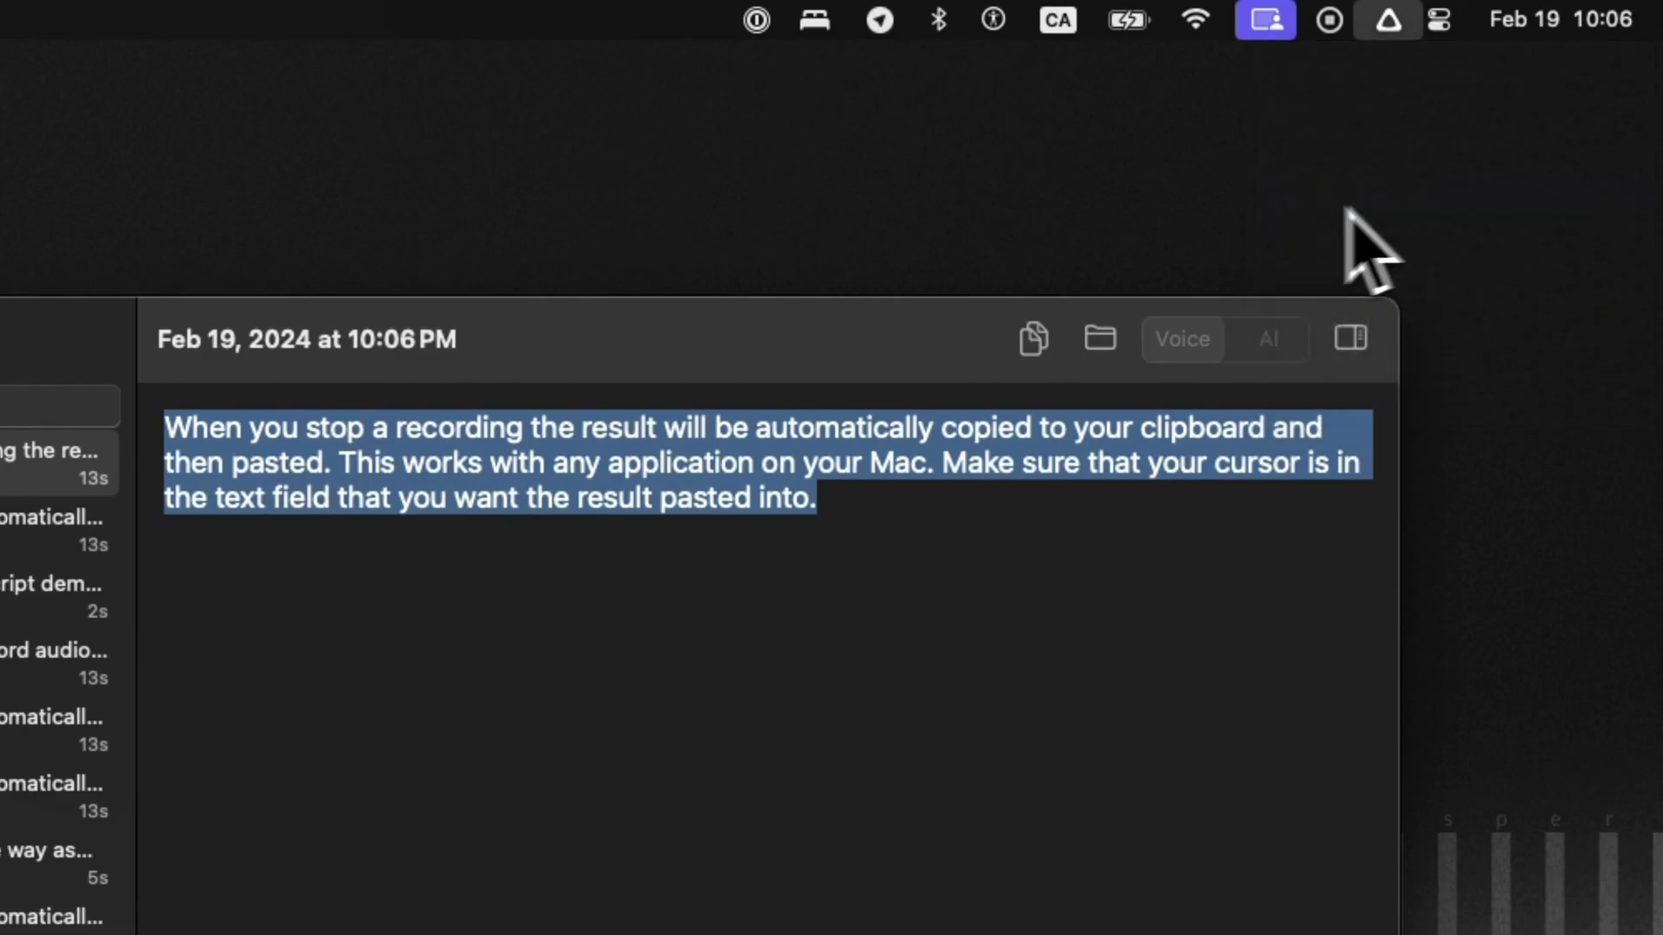